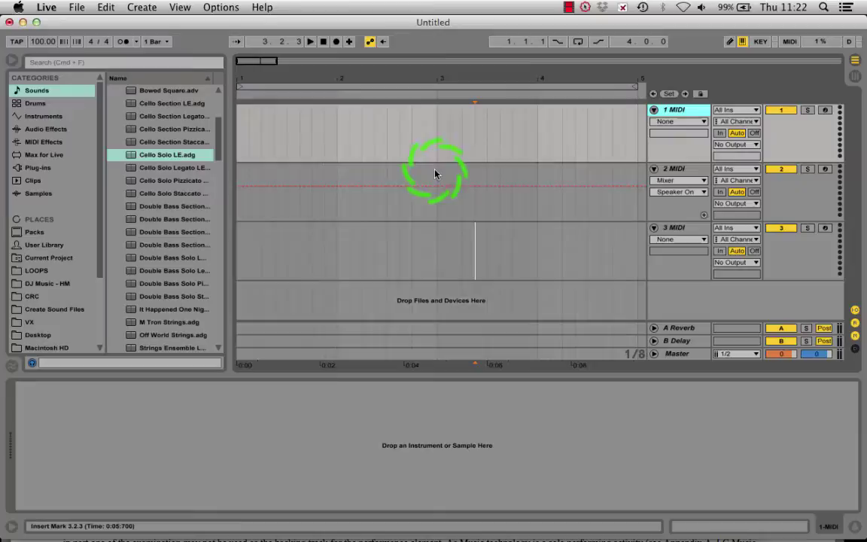
- Highlight the input-save-retrieve, three-edits and tape-or-score requirements in the PDF
key(super+Tab)
key(super+Tab)
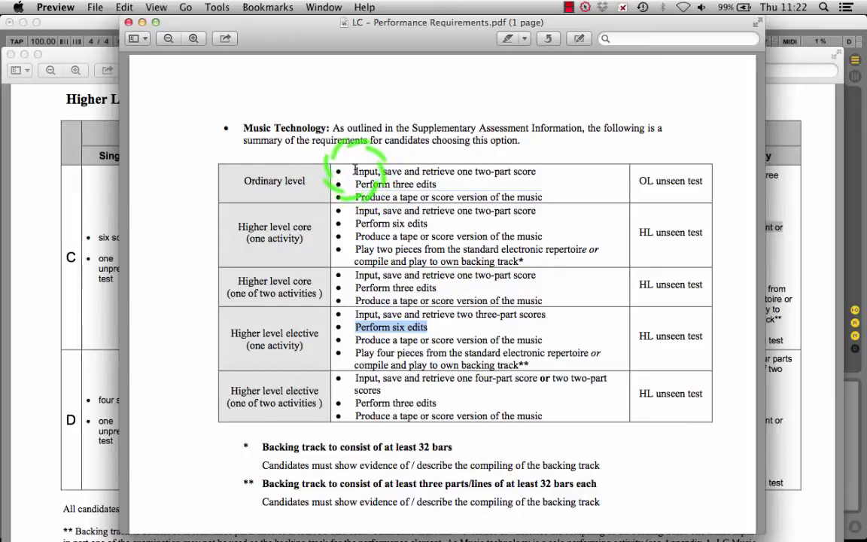
drag(355, 172, 532, 170)
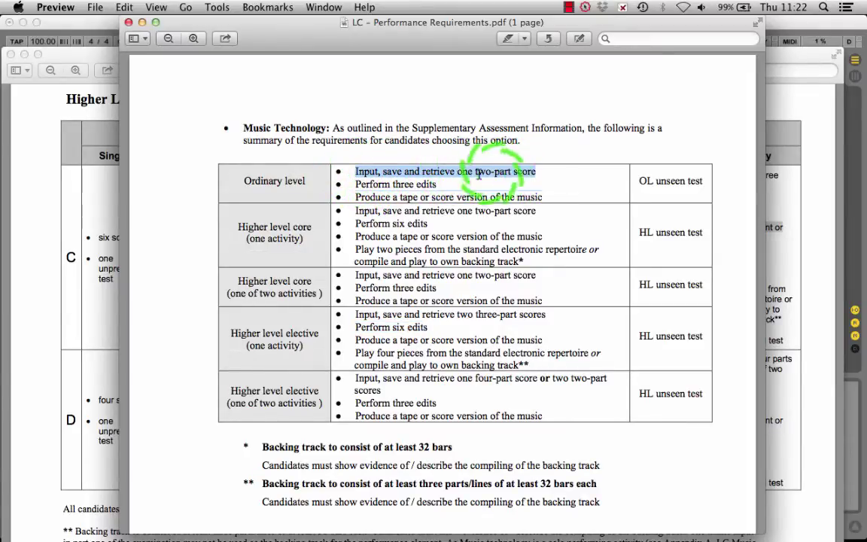
drag(352, 185, 448, 187)
drag(354, 196, 539, 195)
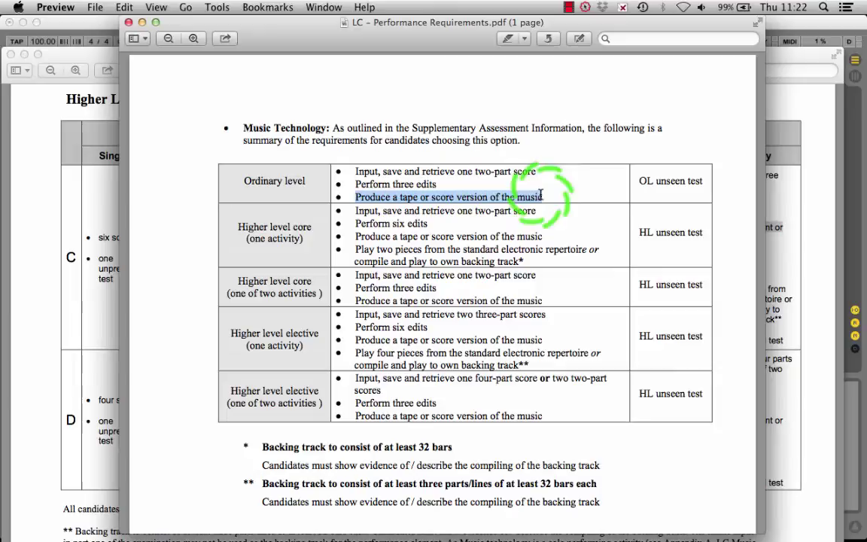
- Check the teachers and candidates music note, then bring the Performance Requirements PDF forward
click(96, 59)
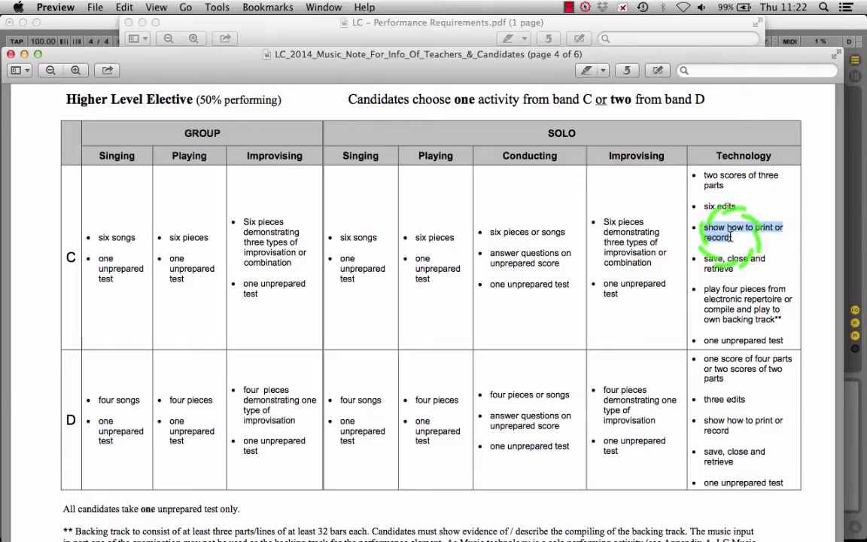
click(773, 27)
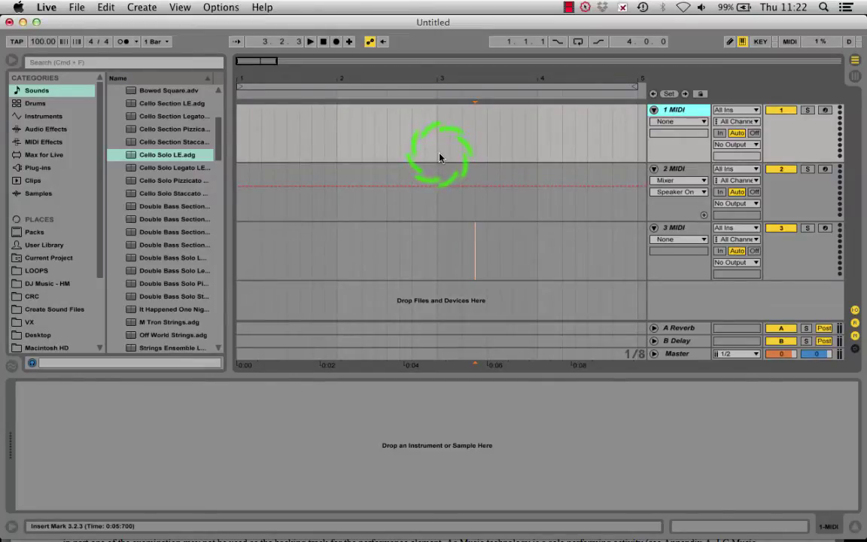
key(super+Tab)
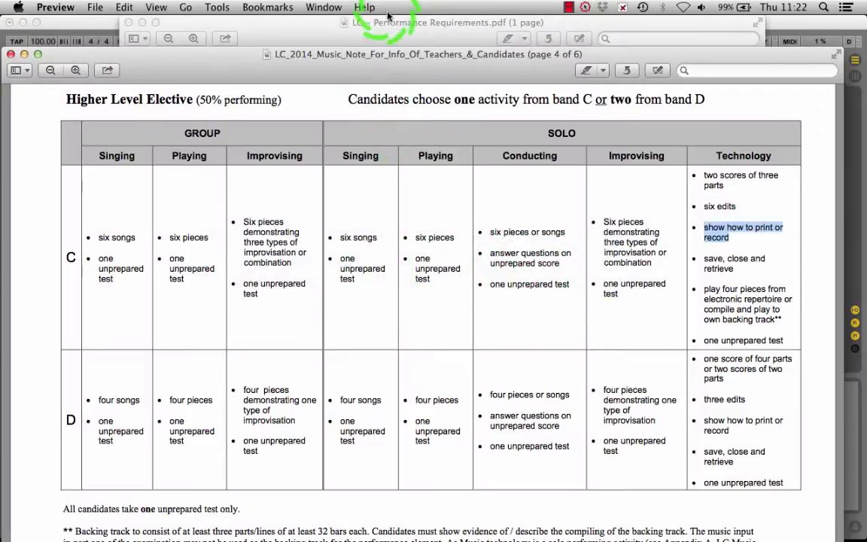
click(384, 22)
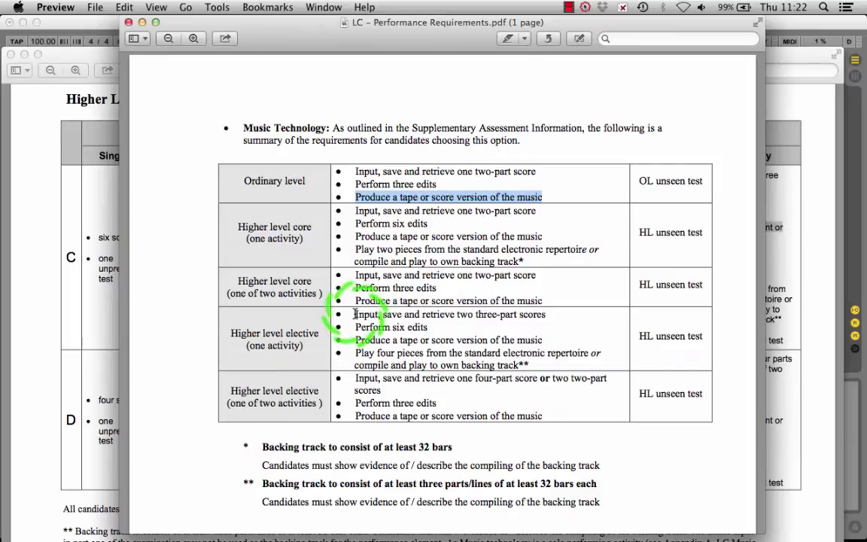
- Highlight the Higher level elective lines: input, tape or score version, and perform six edits
drag(354, 314, 545, 311)
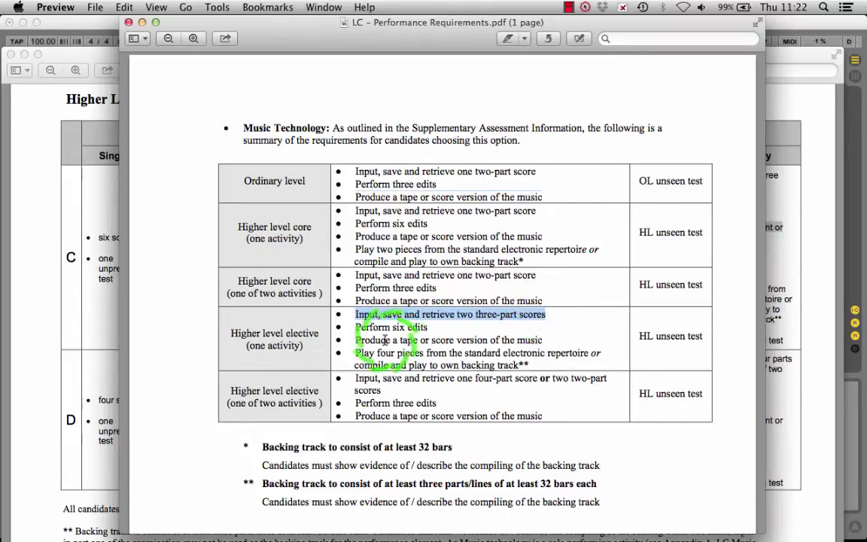
click(353, 338)
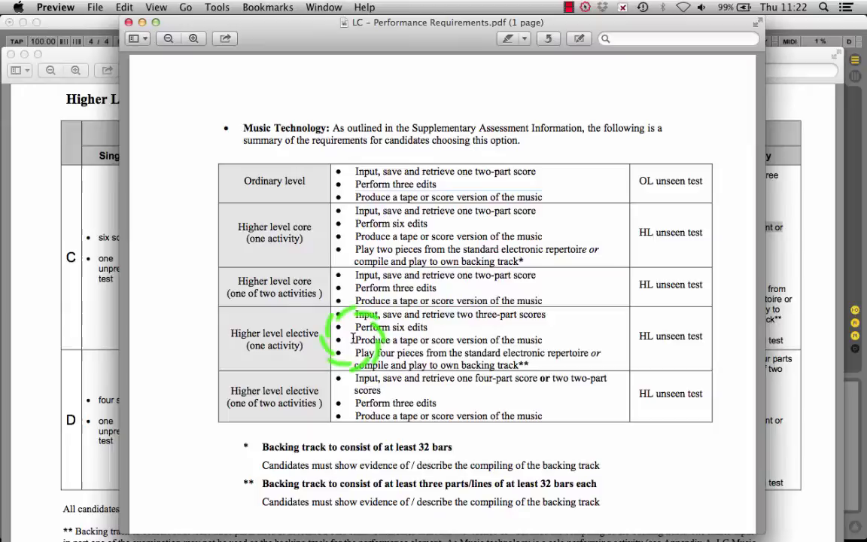
drag(354, 340, 539, 340)
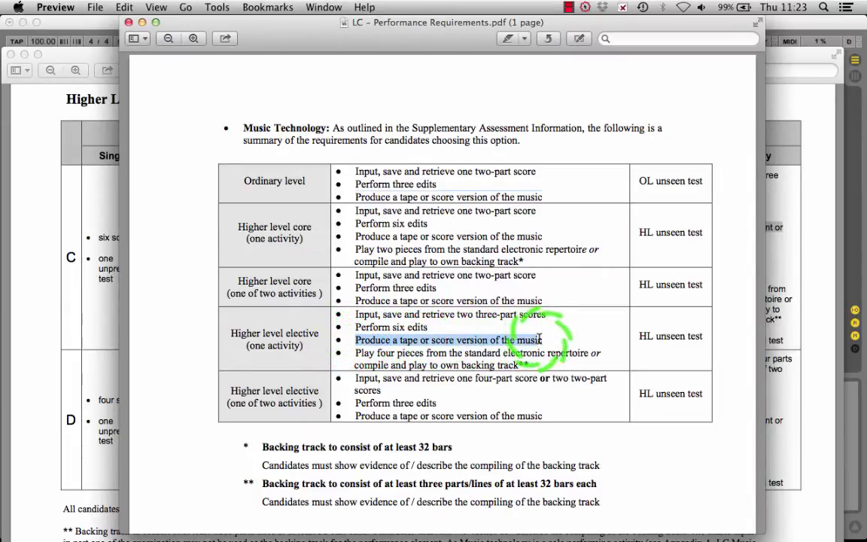
click(353, 326)
drag(378, 326, 429, 327)
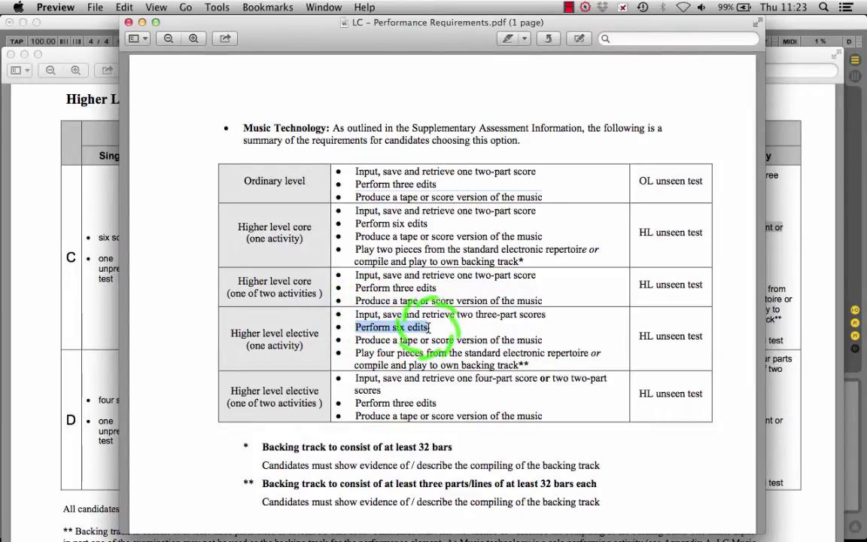
key(super+Tab)
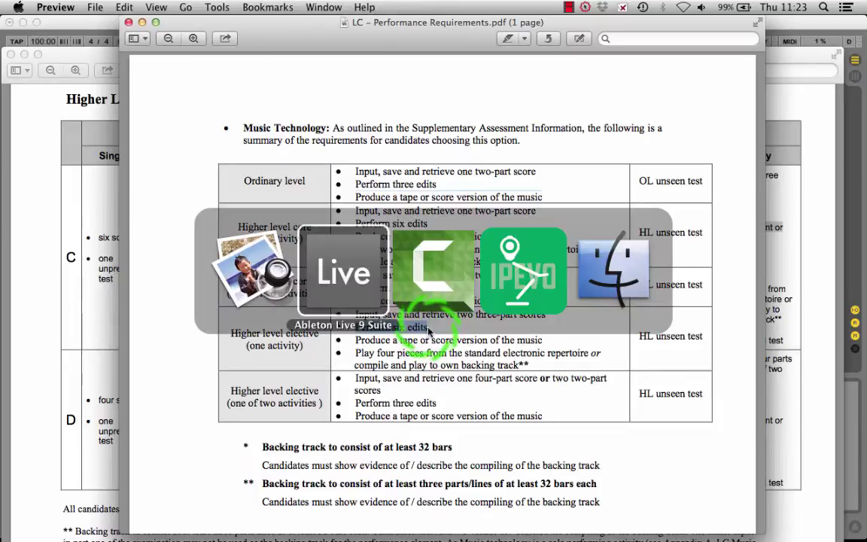
- Switch to IPEVO Presenter to show the Adagio in G minor score on camera
key(super+Tab)
key(super+Tab)
key(super+Tab)
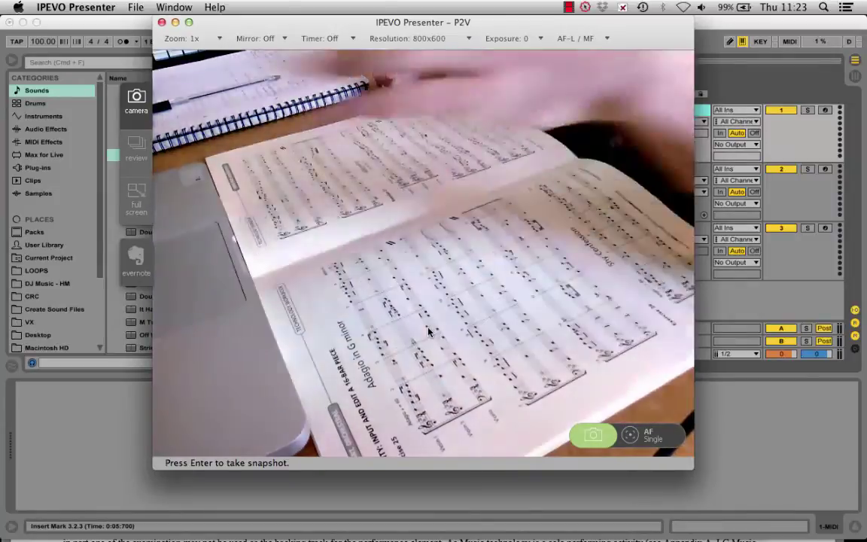
- Load the Viola Solo LE instrument onto track 1 from the Strings sounds
key(super+Tab)
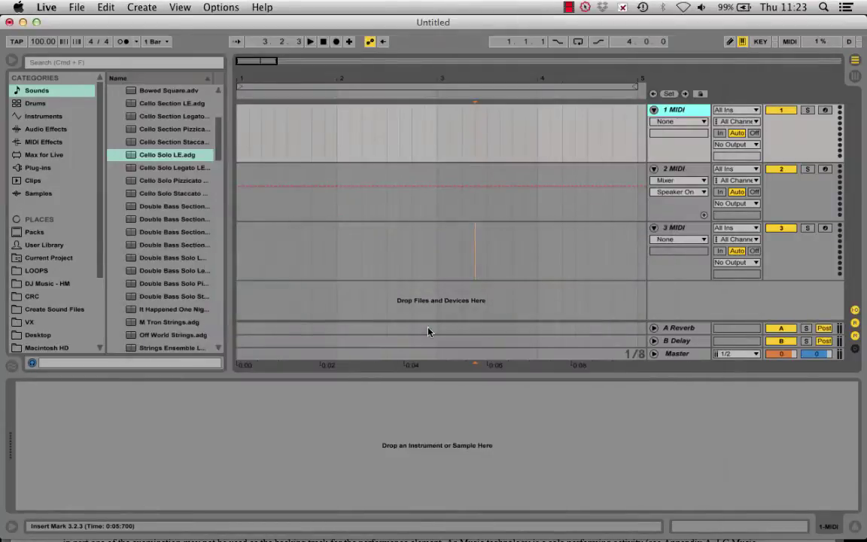
click(319, 147)
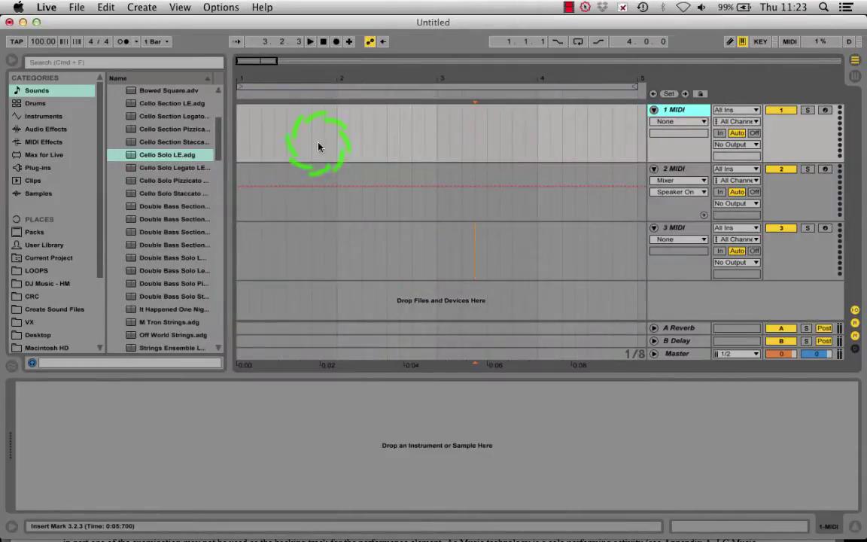
click(242, 142)
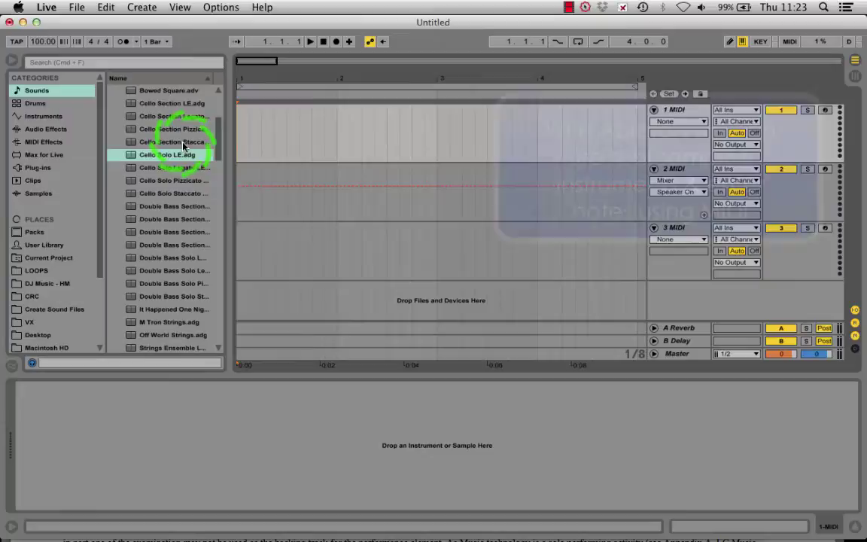
scroll(183, 147, up, 5)
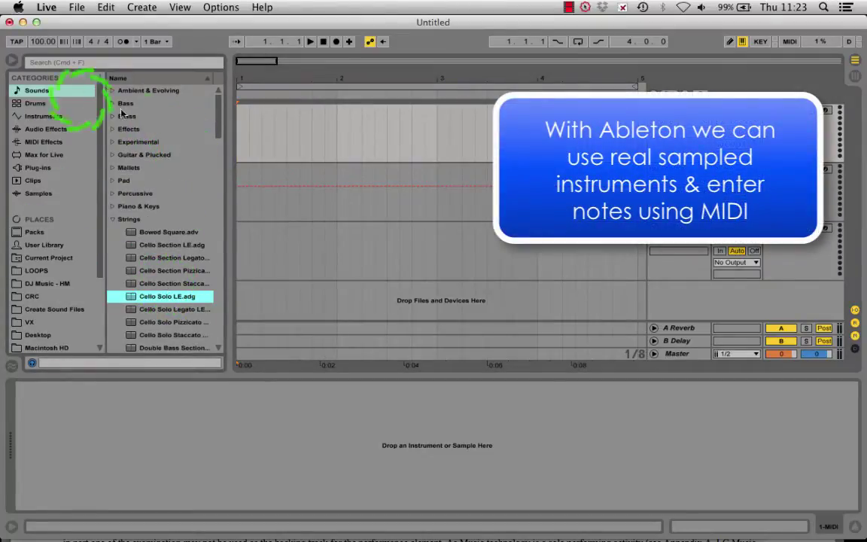
scroll(151, 239, down, 10)
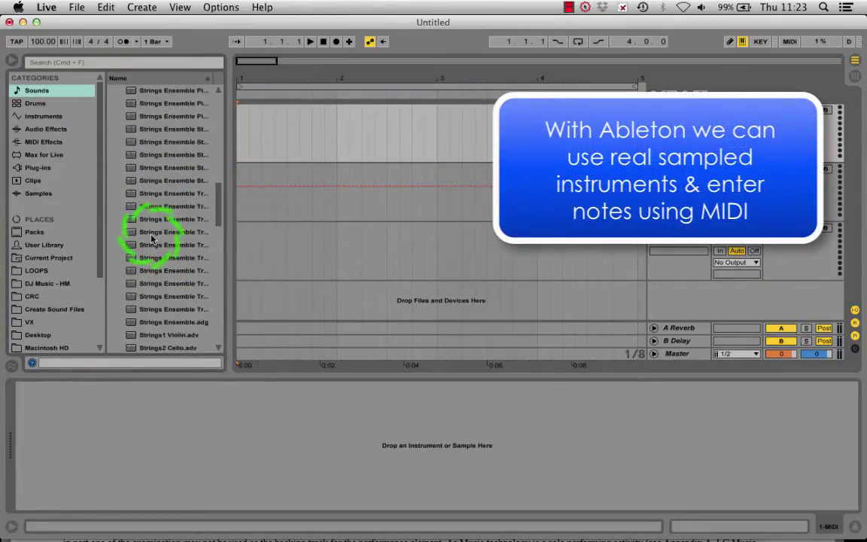
scroll(152, 240, down, 10)
scroll(151, 239, up, 3)
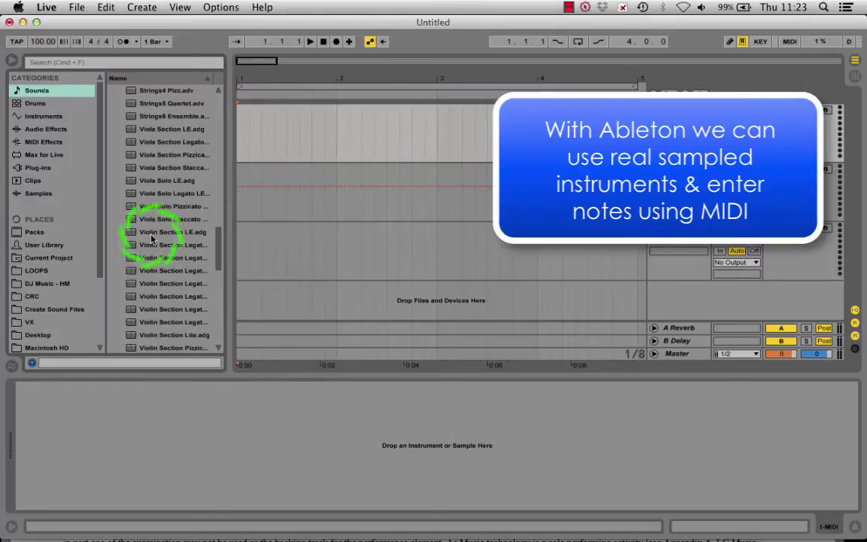
click(164, 180)
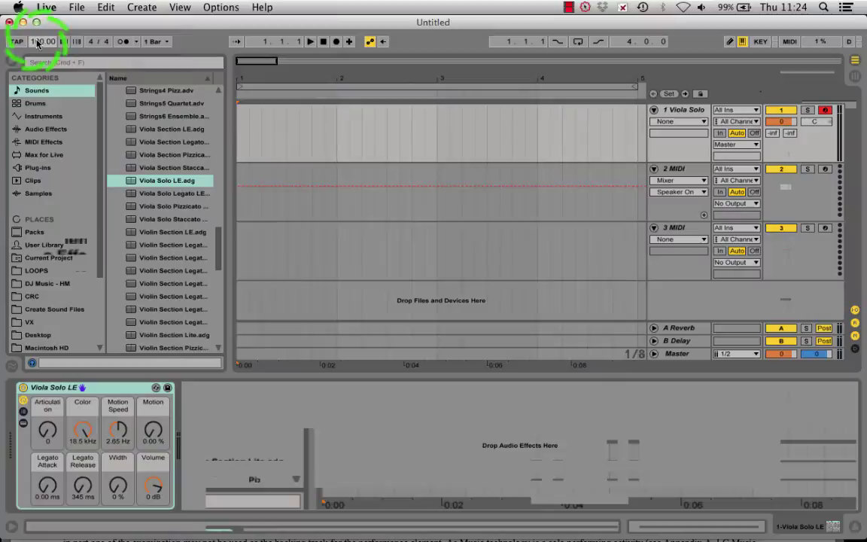
- Set the song tempo to 60 BPM and the time signature to 3/4
click(38, 42)
text(60)
key(Return)
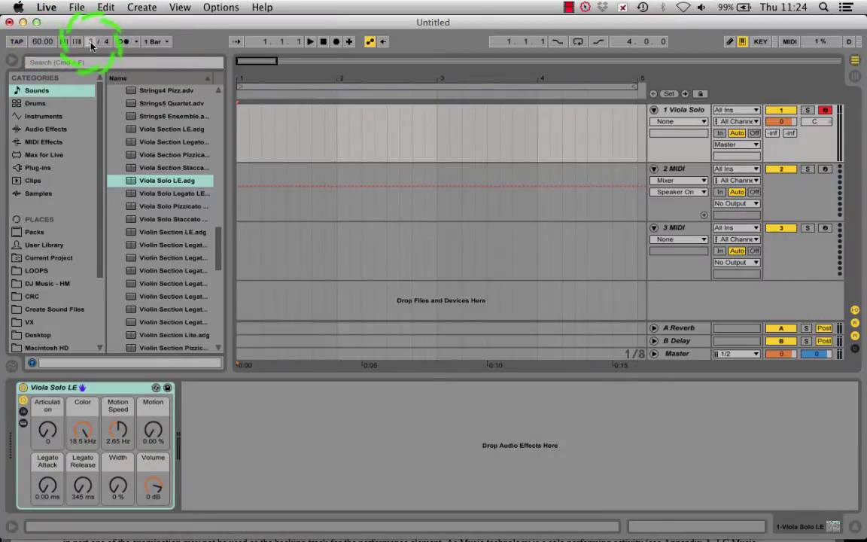
click(256, 111)
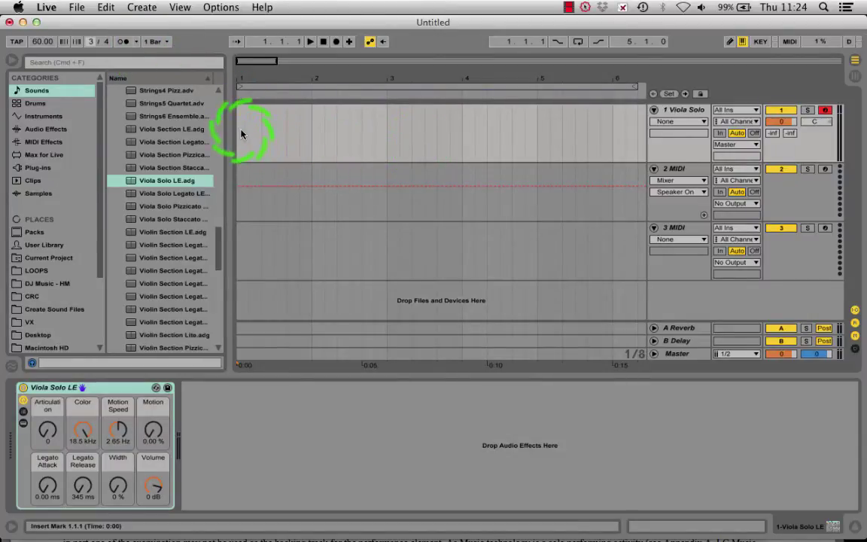
- Create an empty MIDI clip over bars 1–5 on the Viola Solo track and enlarge the note editor
drag(239, 134, 536, 132)
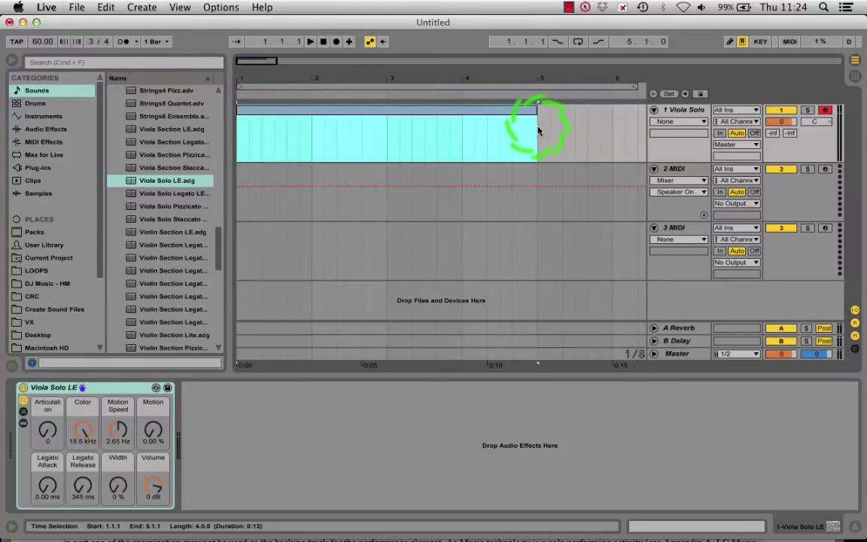
double_click(499, 117)
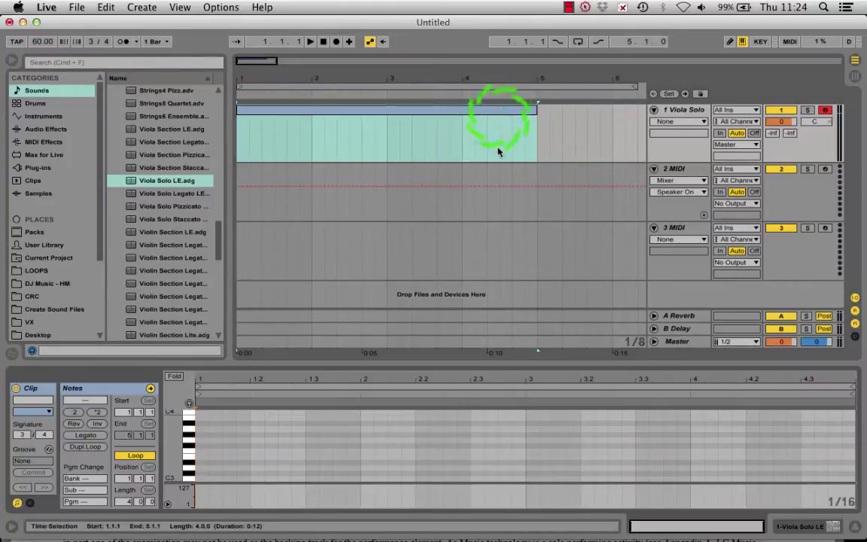
click(483, 369)
drag(483, 365, 482, 243)
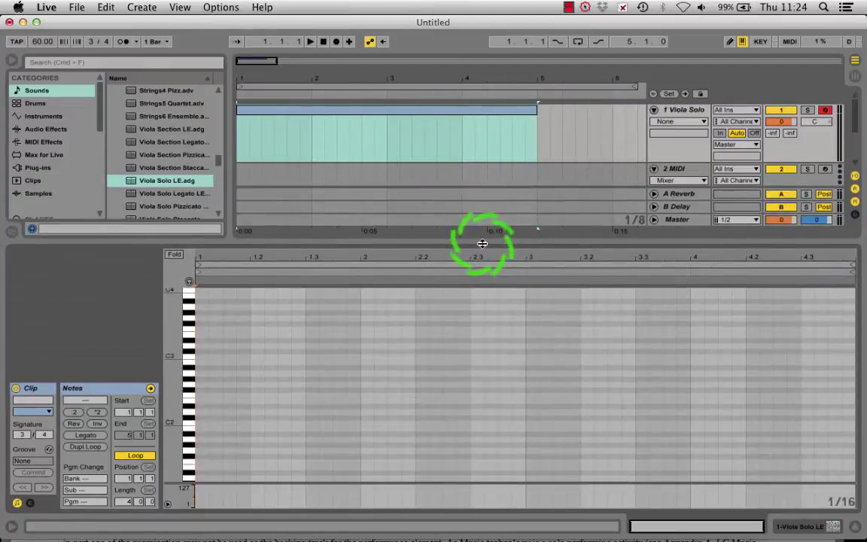
- Set the note grid to 1/16 and zoom in on the clip's first bar
click(211, 260)
drag(211, 258, 212, 265)
right_click(238, 333)
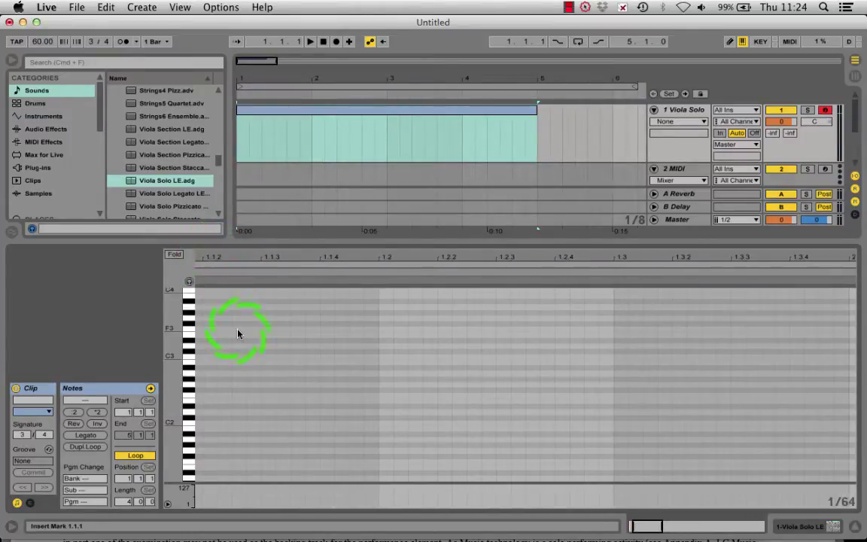
click(329, 279)
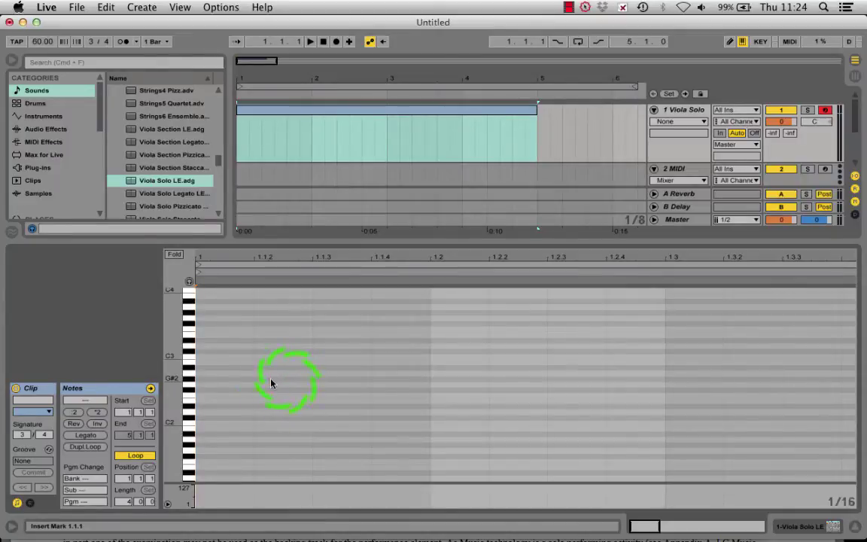
click(289, 362)
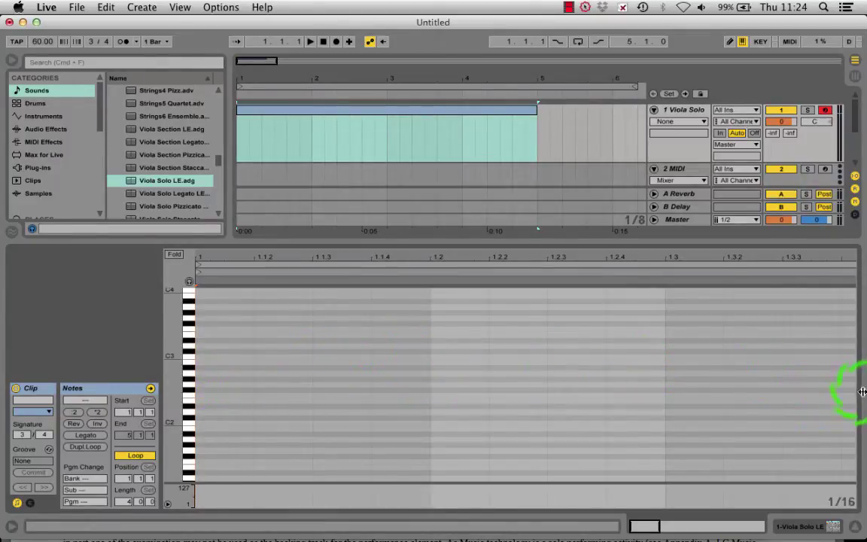
mouse_move(735, 261)
mouse_down()
mouse_move(736, 251)
mouse_move(743, 294)
mouse_up()
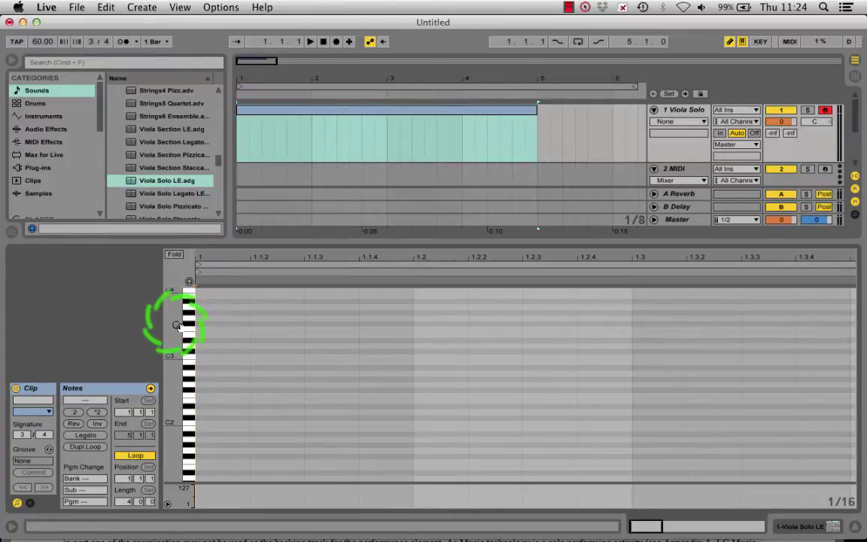
- Draw D4, C4, A#3 and A3 across the first three beats of bar 1
scroll(194, 326, up, 3)
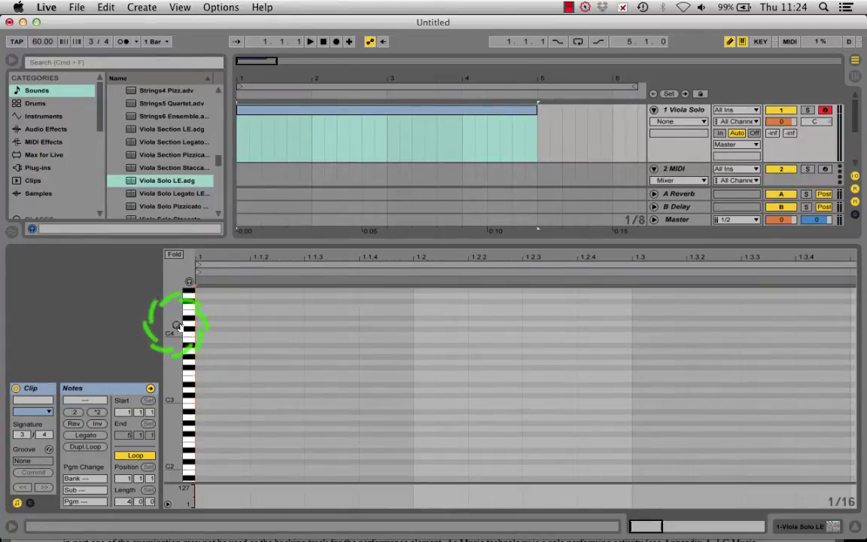
click(227, 321)
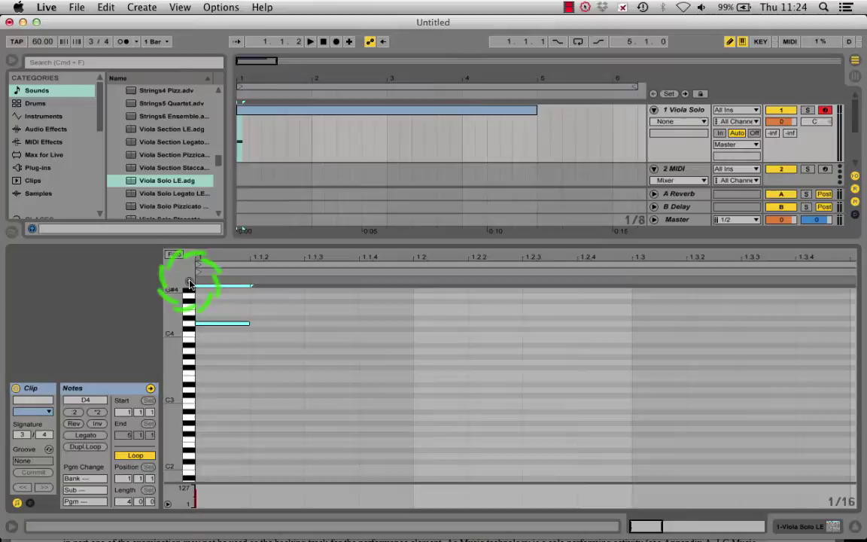
mouse_move(174, 322)
mouse_down()
mouse_move(170, 309)
mouse_move(178, 319)
mouse_up()
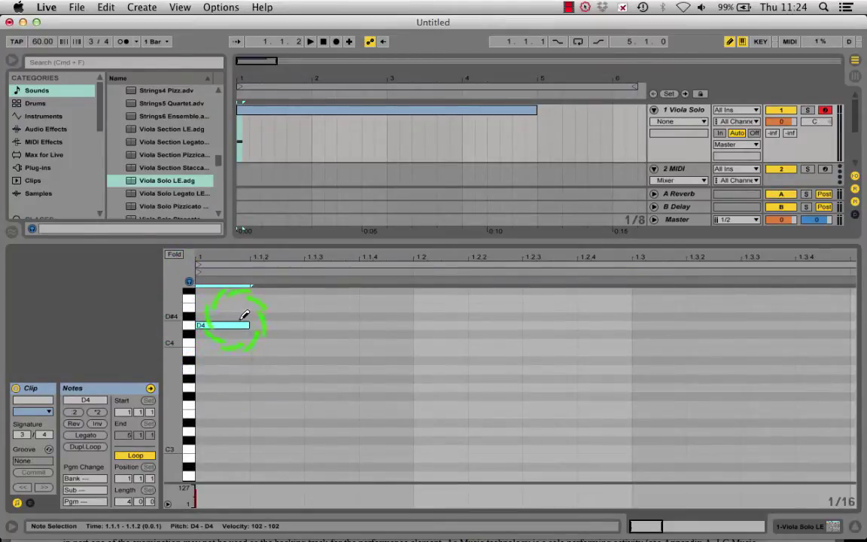
drag(249, 326, 401, 324)
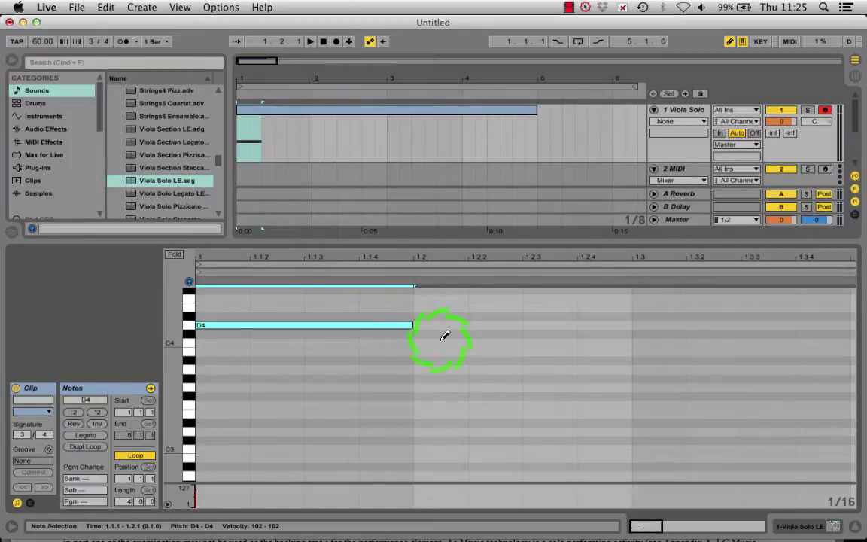
click(444, 340)
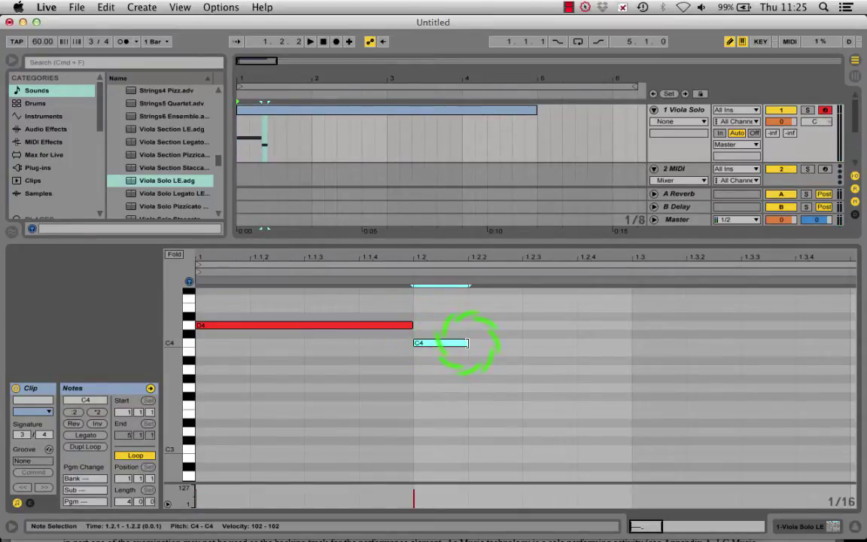
drag(468, 343, 577, 343)
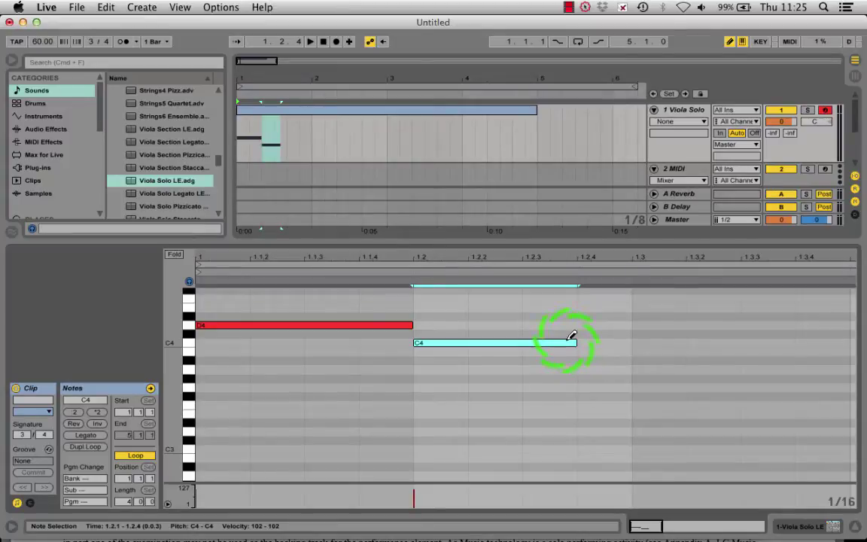
click(597, 351)
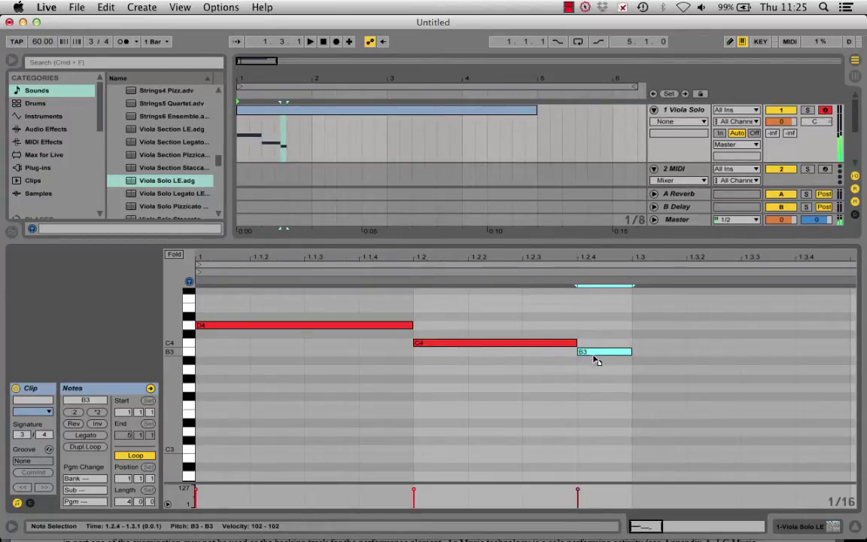
drag(596, 361, 595, 360)
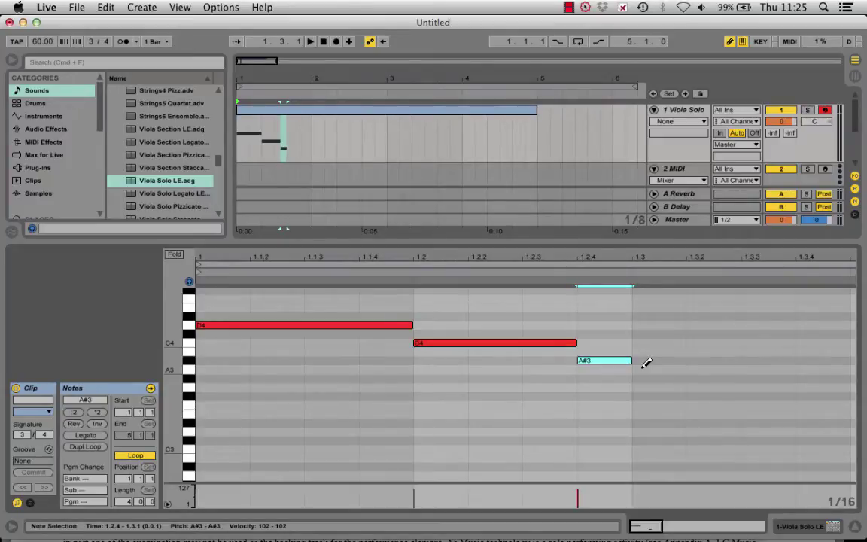
click(644, 368)
drag(686, 369, 770, 372)
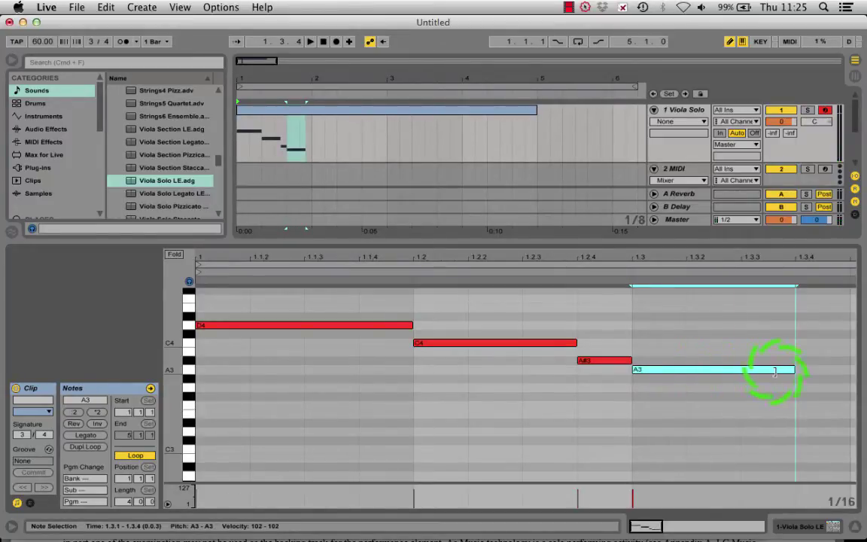
- Add G3 at 1.3.4, a second G3 at bar 2, and F#3 from 2.3 to the bar's end
click(821, 386)
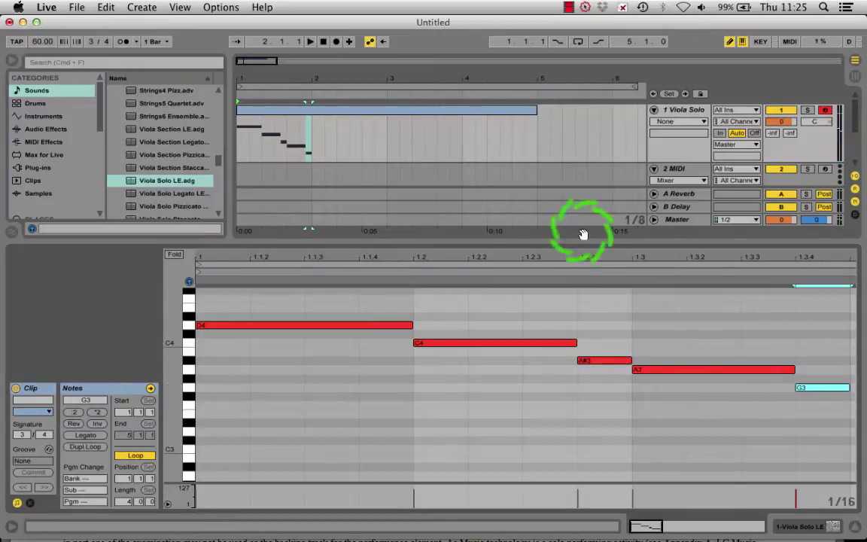
drag(573, 254, 571, 253)
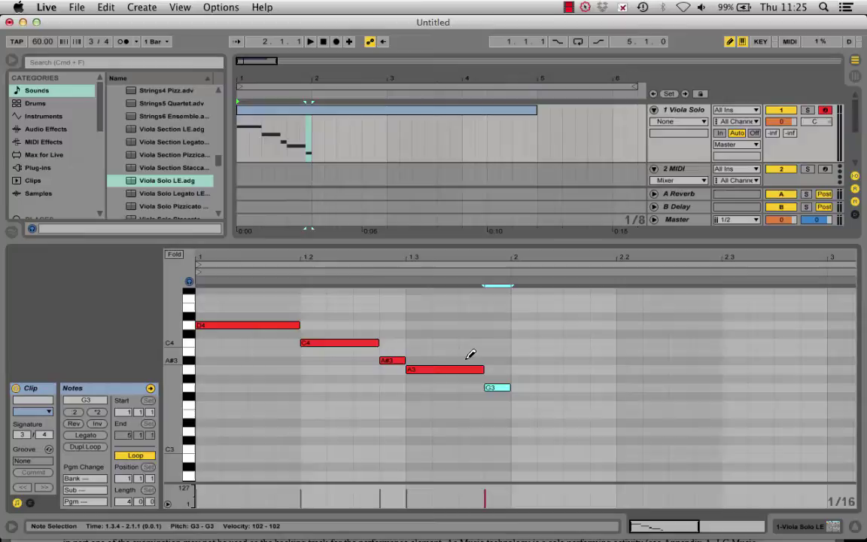
click(527, 387)
drag(536, 387, 720, 387)
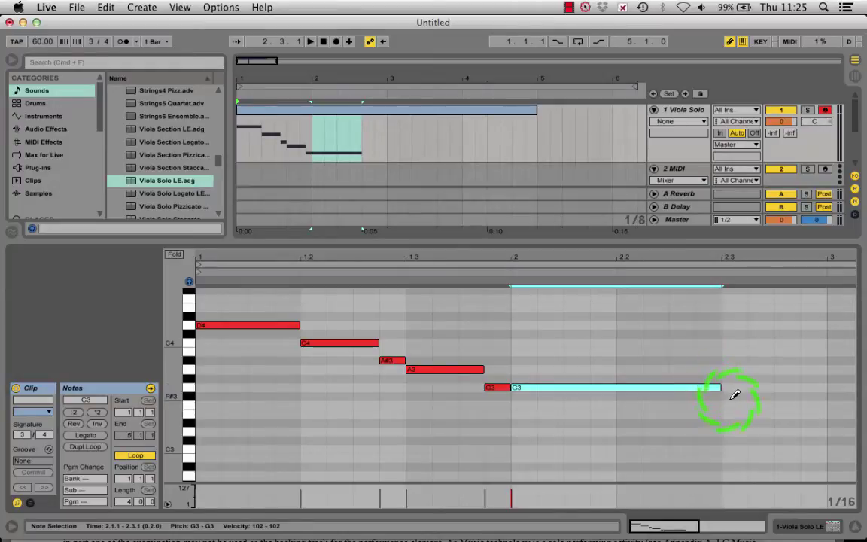
click(737, 396)
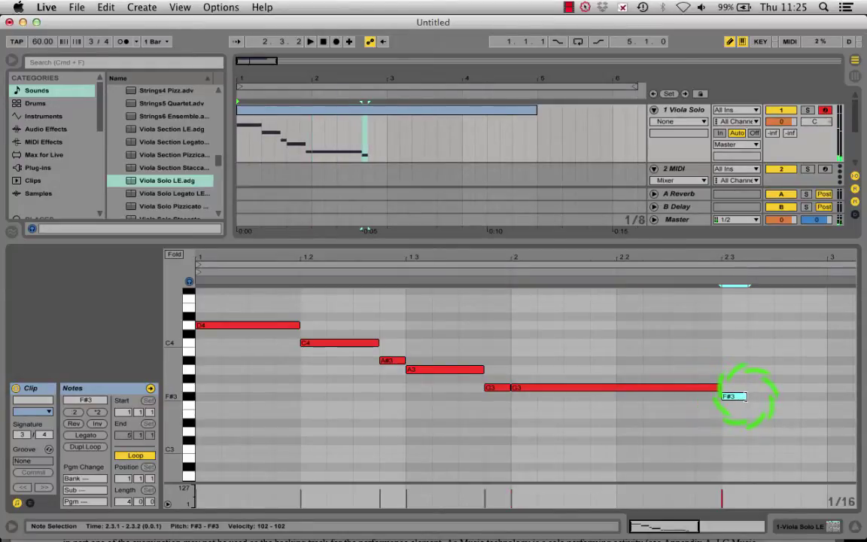
drag(745, 395, 827, 392)
- Play back the seven-note phrase, then zoom the note editor out to show bars 1 to 4
key(space)
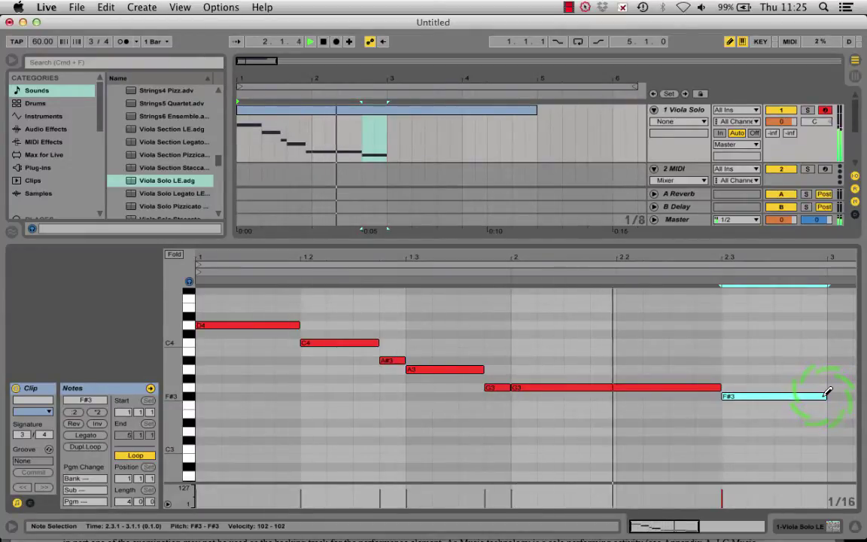
key(space)
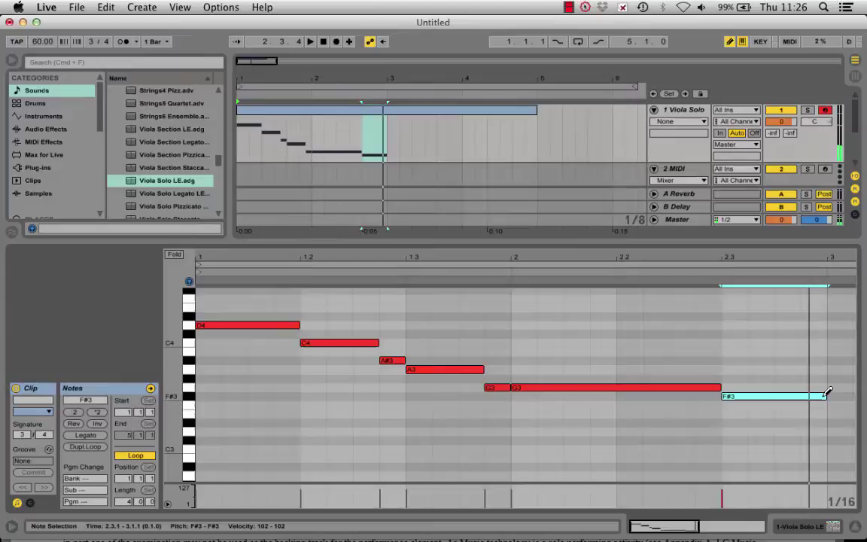
click(594, 320)
drag(490, 272, 344, 257)
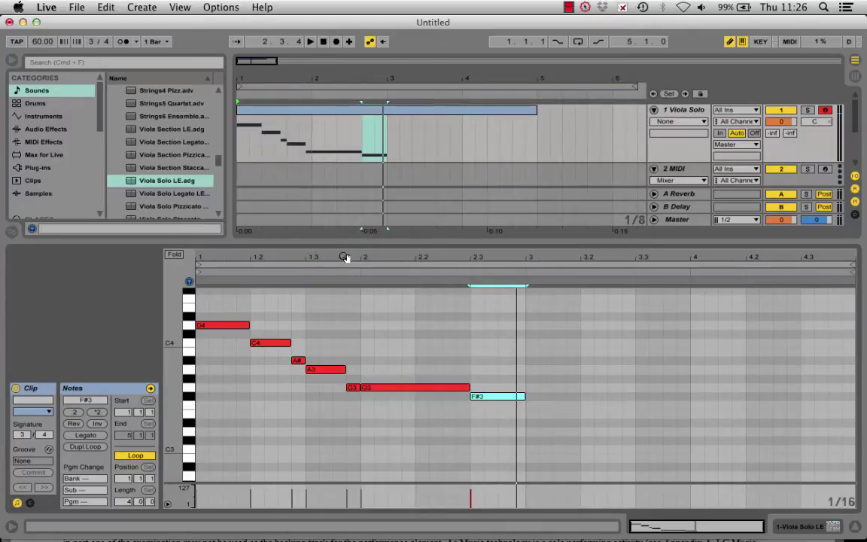
click(216, 244)
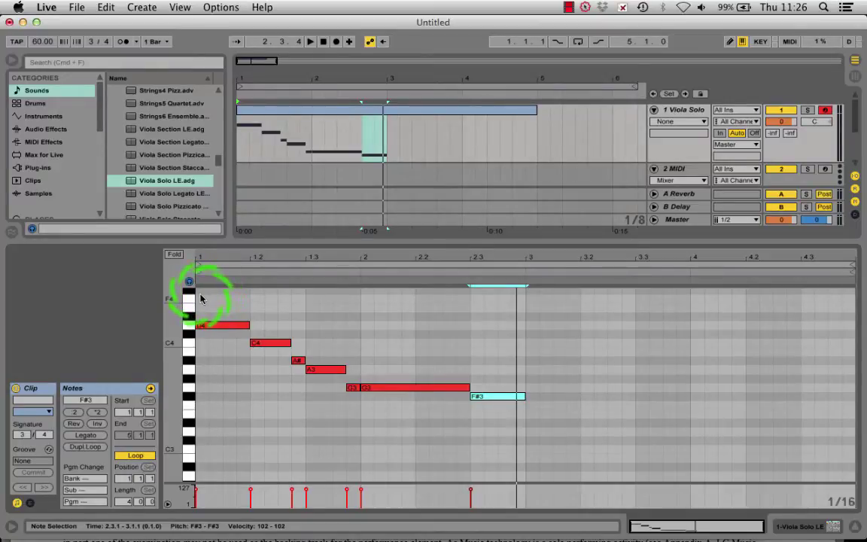
- Select every note of the two-bar phrase and duplicate it into bars 3–4 with Cmd+D
drag(201, 299, 497, 422)
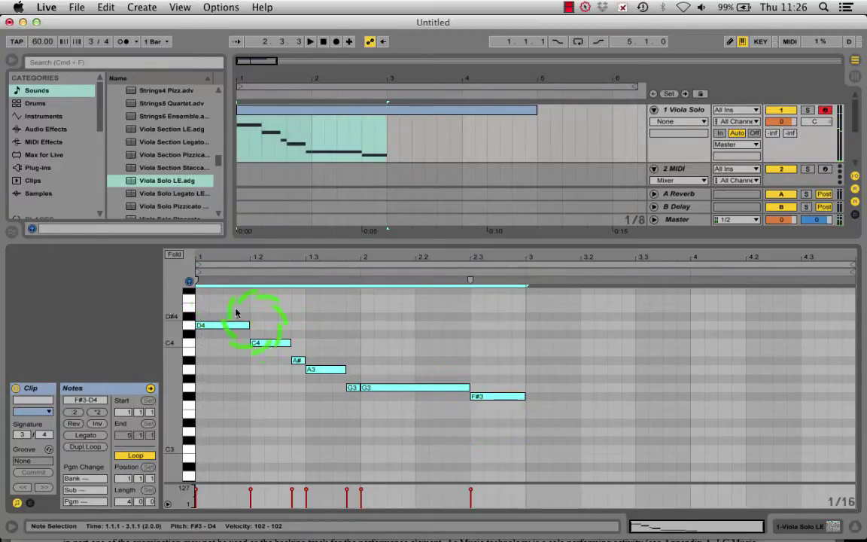
click(189, 282)
click(467, 371)
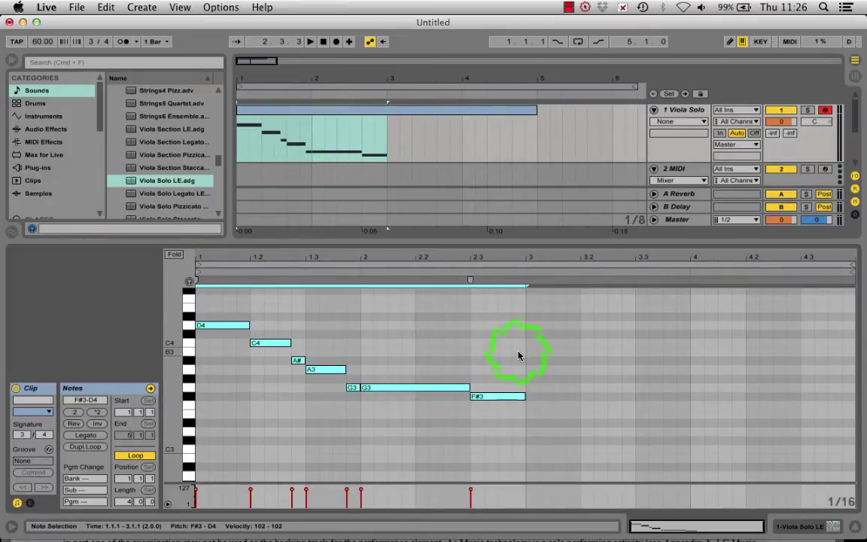
key(super+d)
- Raise the copied phrase's first five notes by two semitones so it opens on E4
click(599, 365)
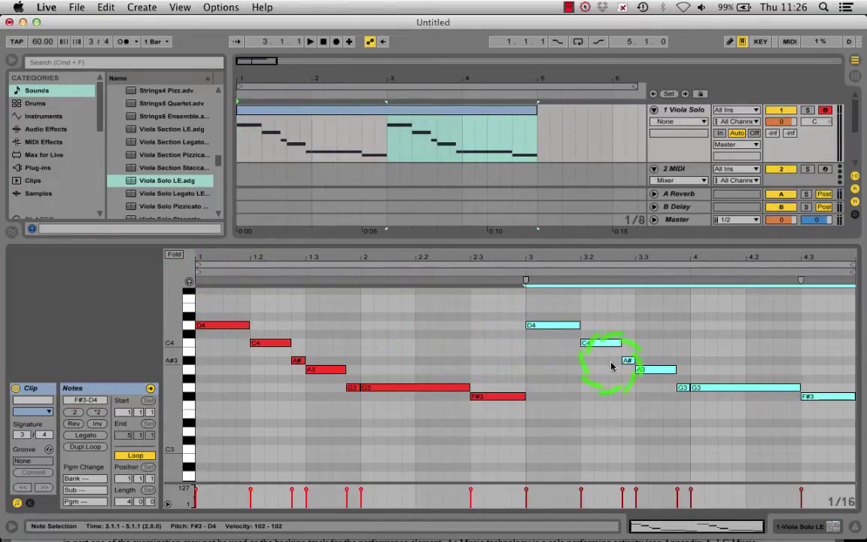
click(576, 366)
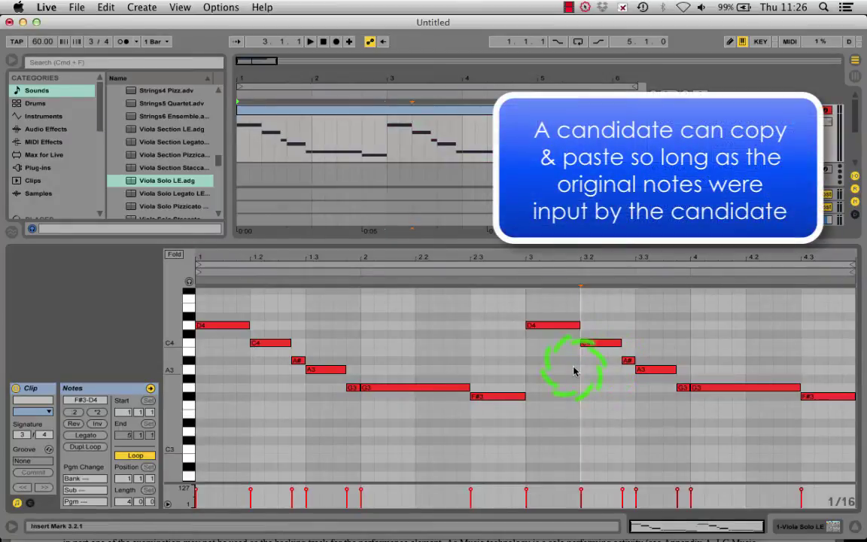
drag(549, 309, 681, 402)
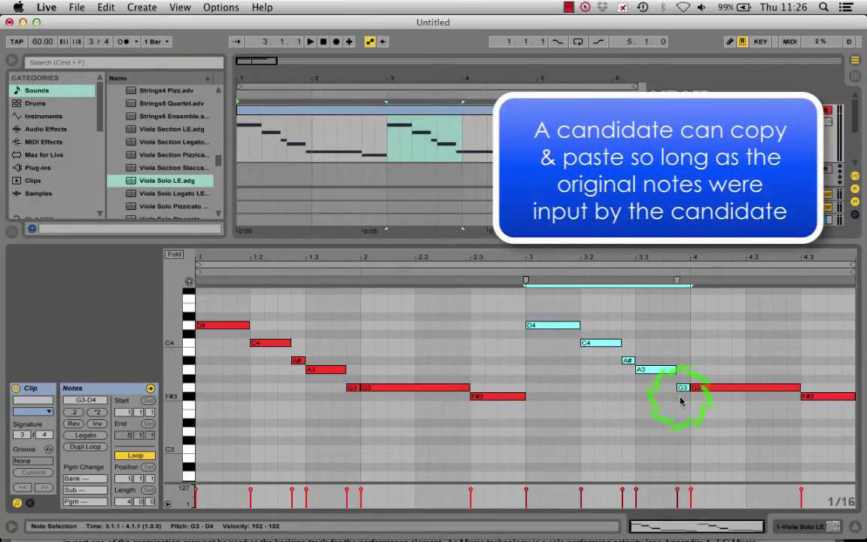
click(559, 326)
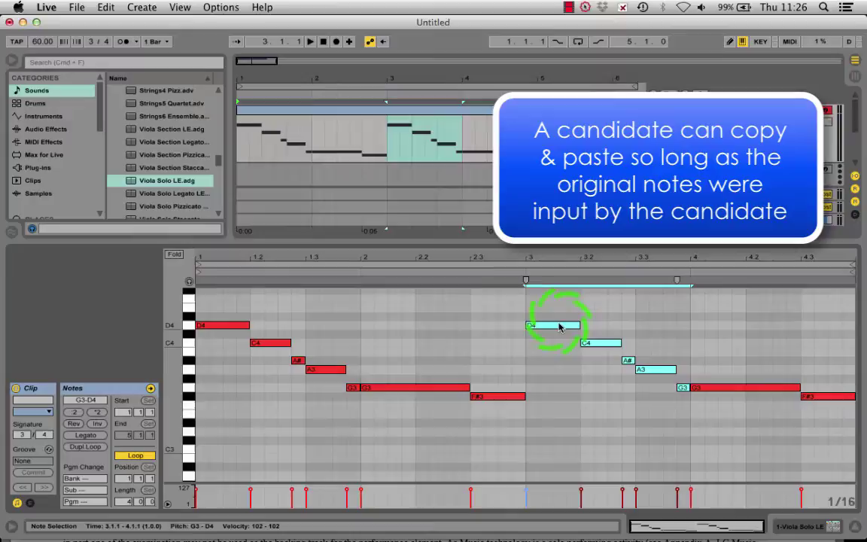
key(Up)
key(Up)
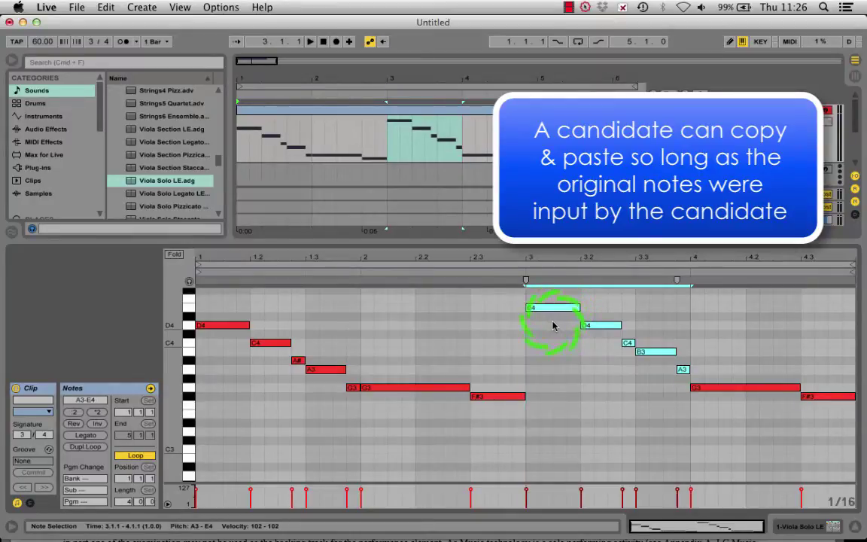
click(554, 326)
click(550, 309)
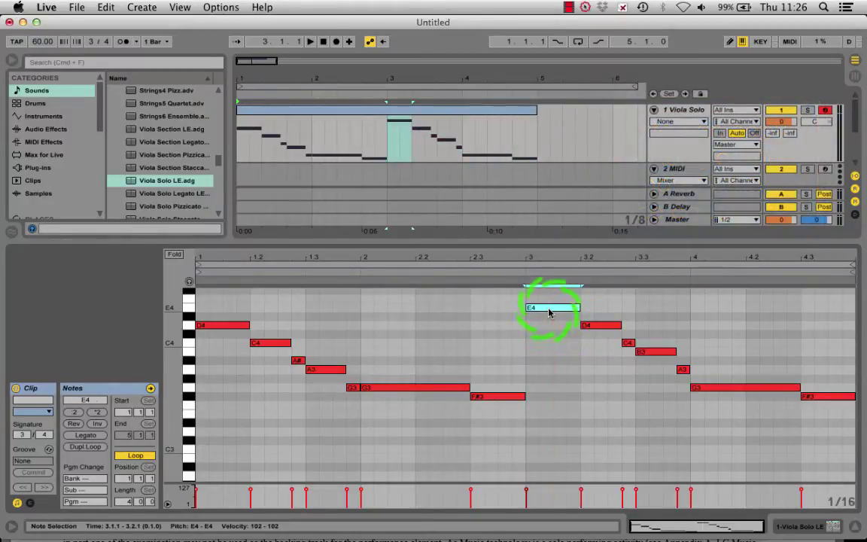
- Lower E4 to D#4 and B3 to A#3, raise bar-4 G3 to A3, and delete the final F#3
drag(549, 311, 549, 314)
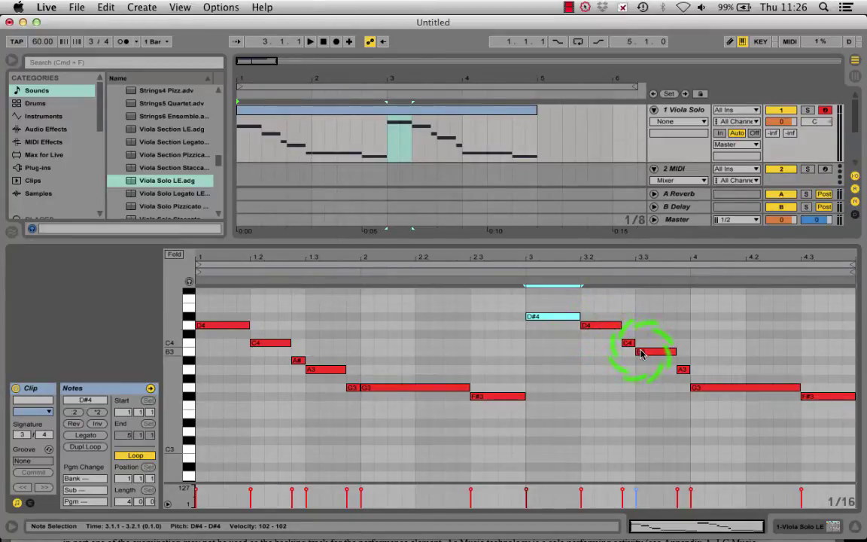
drag(645, 355, 653, 361)
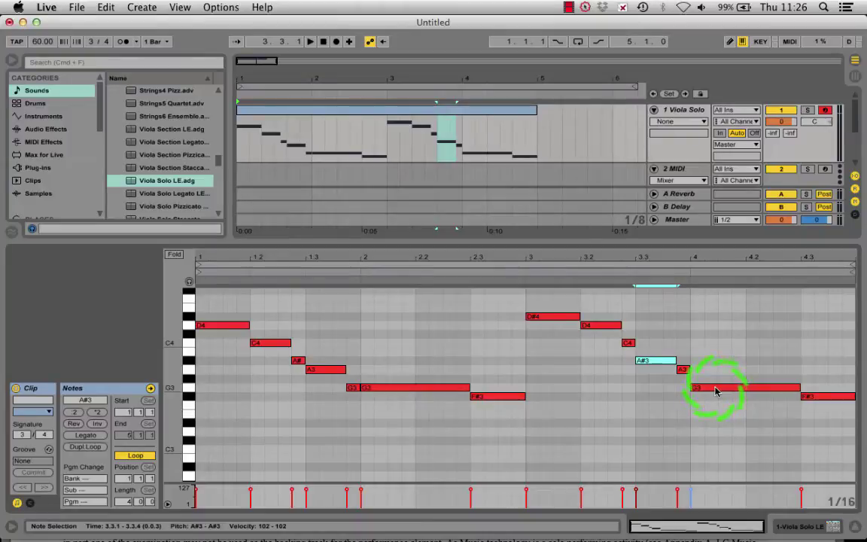
drag(716, 391, 717, 374)
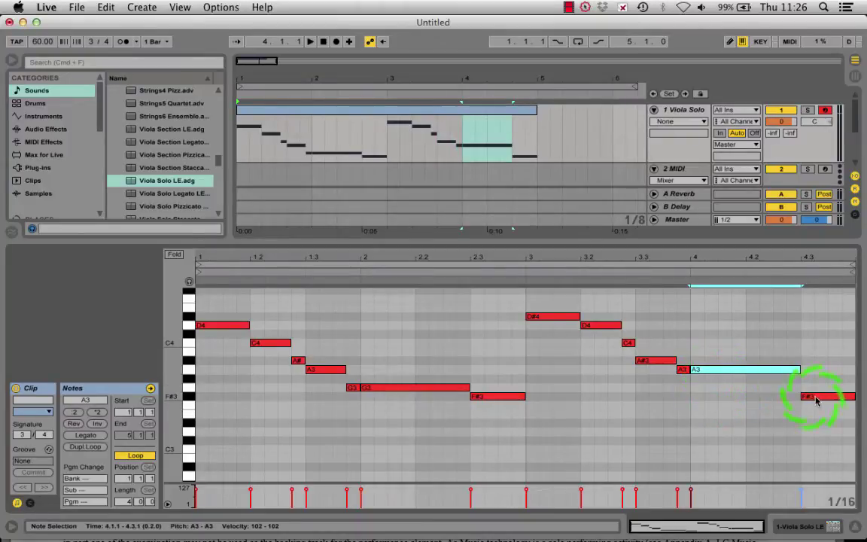
click(818, 398)
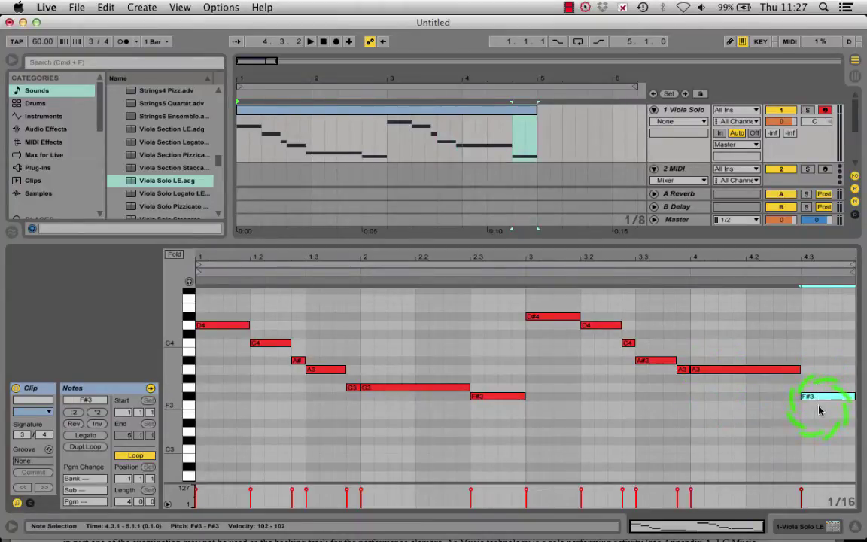
key(Delete)
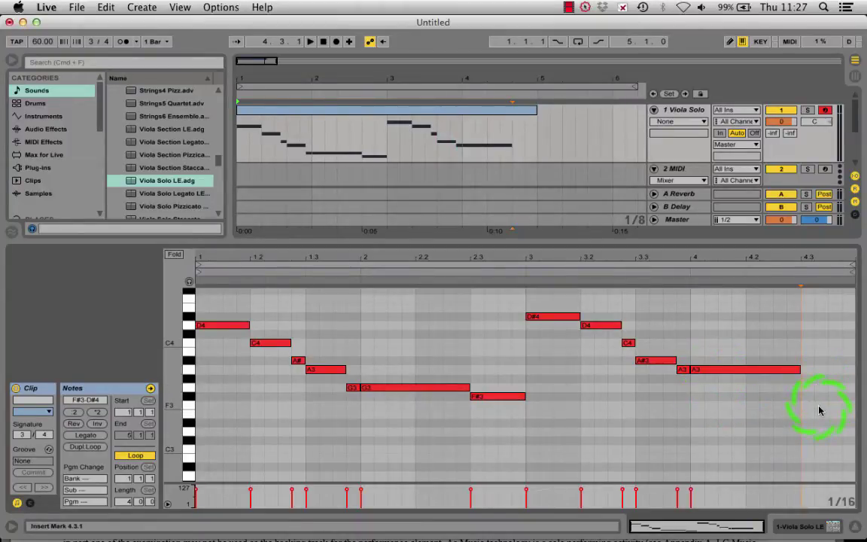
click(310, 42)
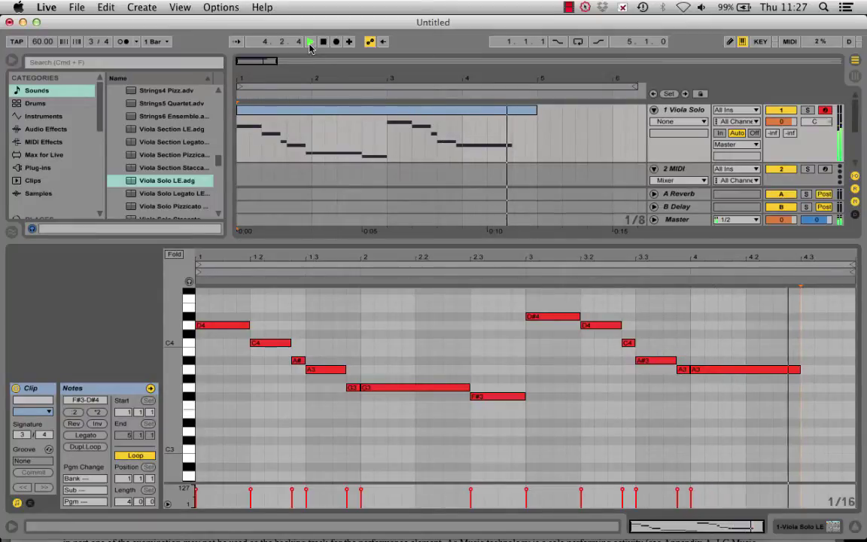
click(309, 43)
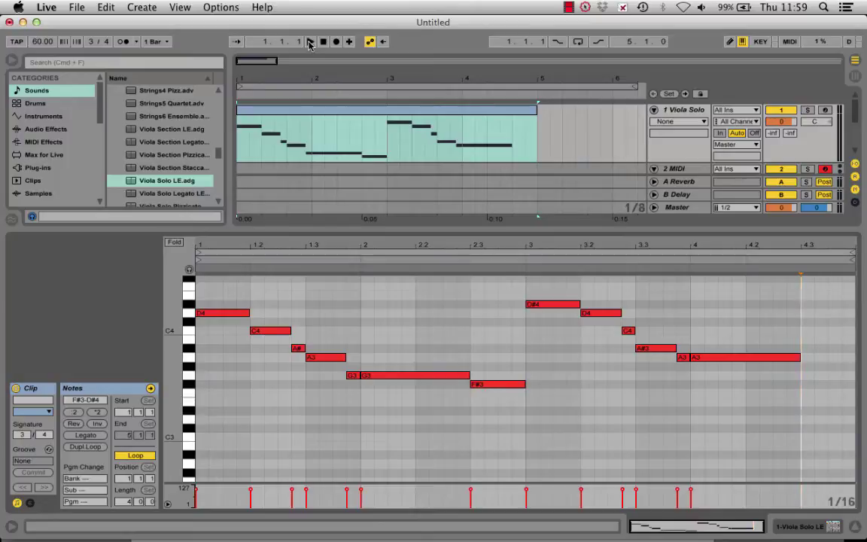
- Load Viola Solo LE onto track 2, create an empty MIDI clip over bars 1–5, and enlarge the editor
drag(351, 162, 343, 369)
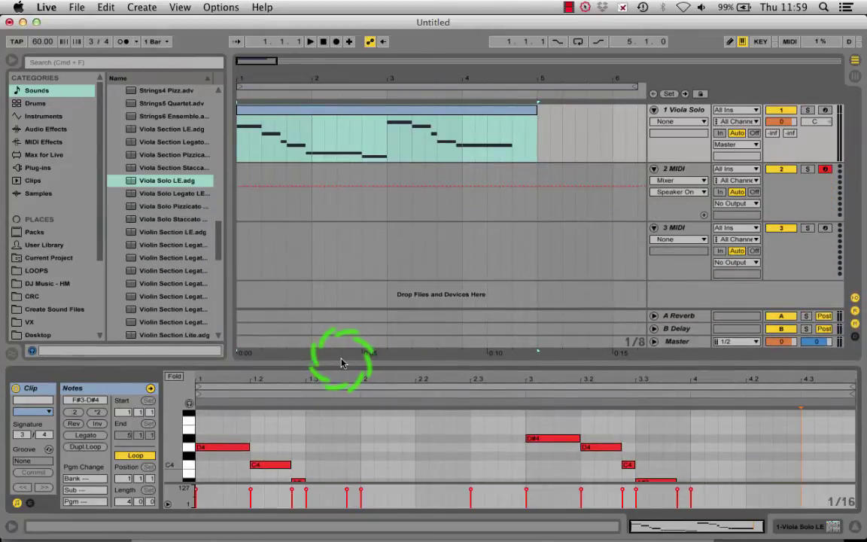
drag(179, 184, 321, 193)
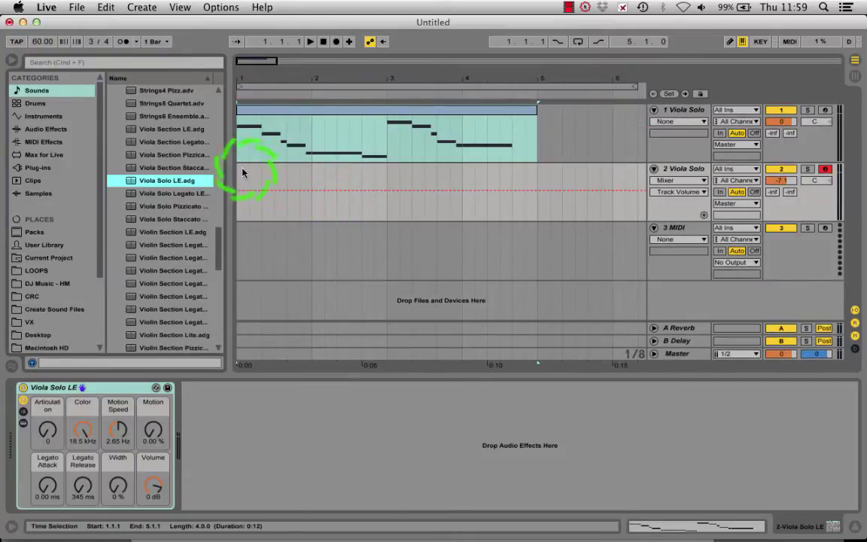
drag(238, 175, 539, 197)
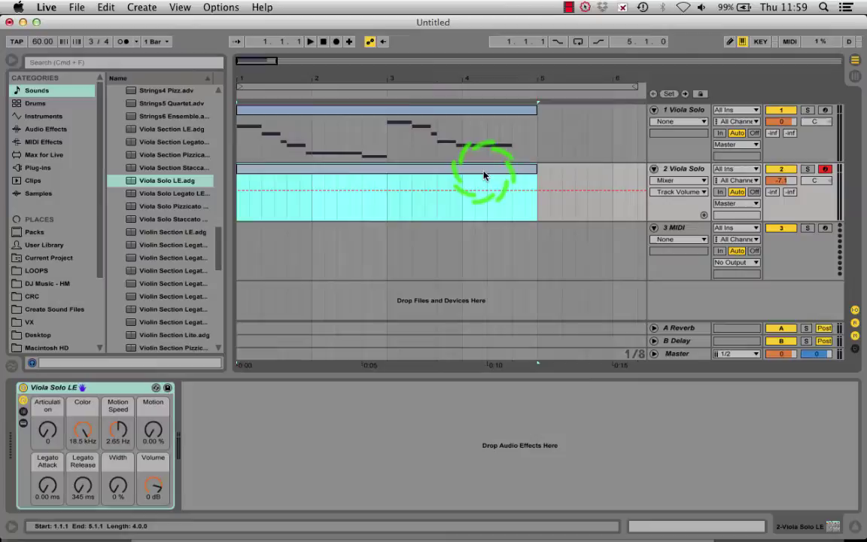
key(super+shift+m)
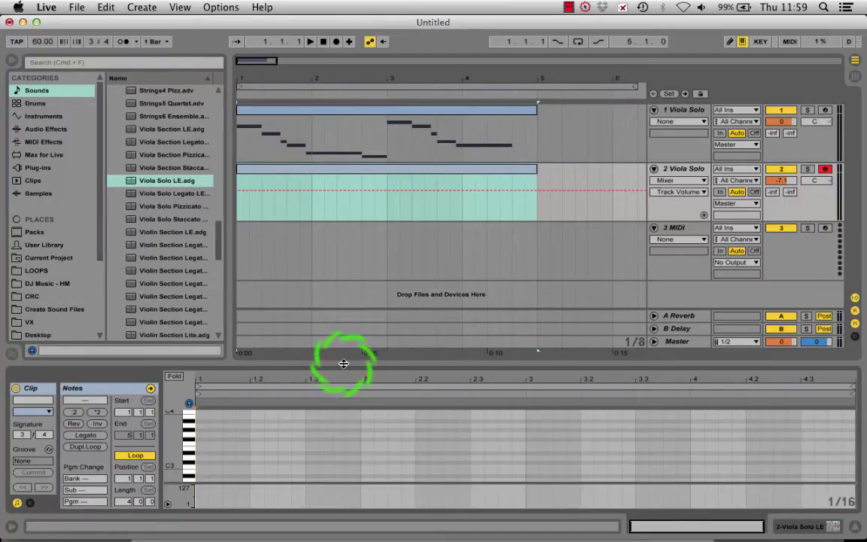
drag(342, 363, 346, 269)
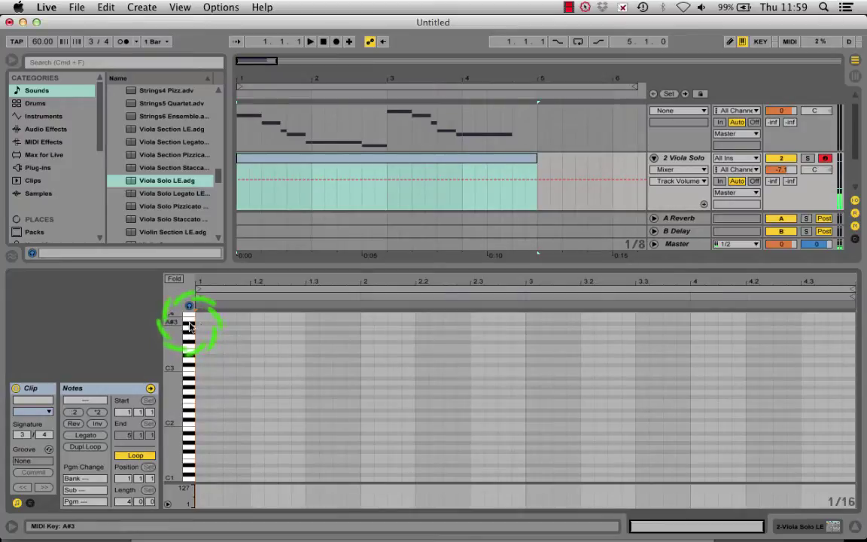
- Switch the piano roll to a Fixed 1/16 grid and zoom in on the clip's first beat
right_click(207, 324)
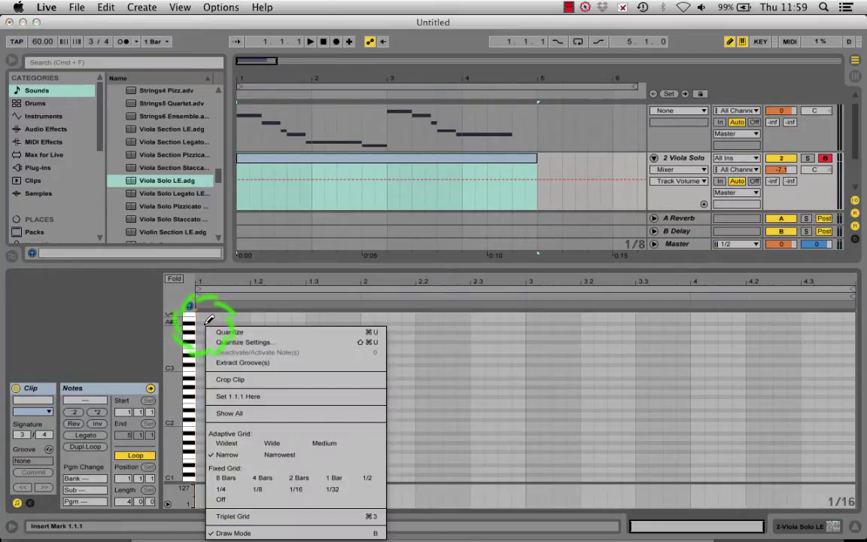
click(294, 490)
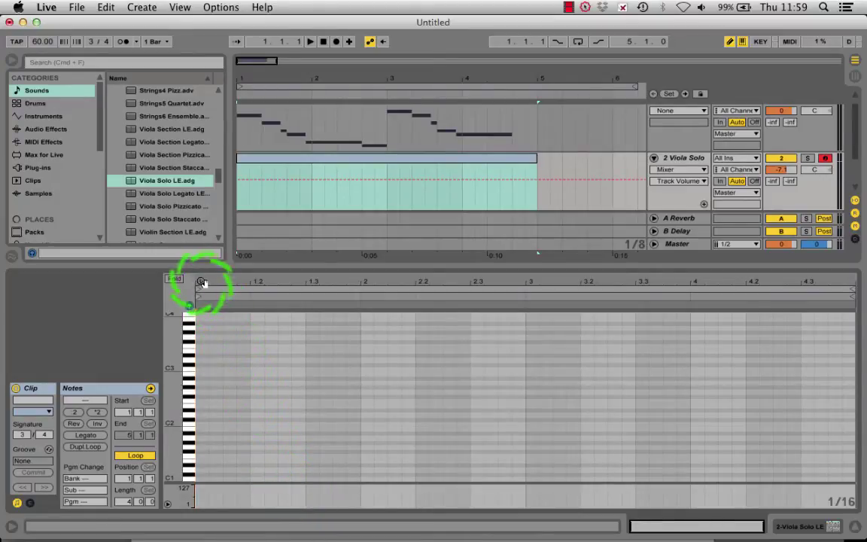
drag(201, 285, 171, 337)
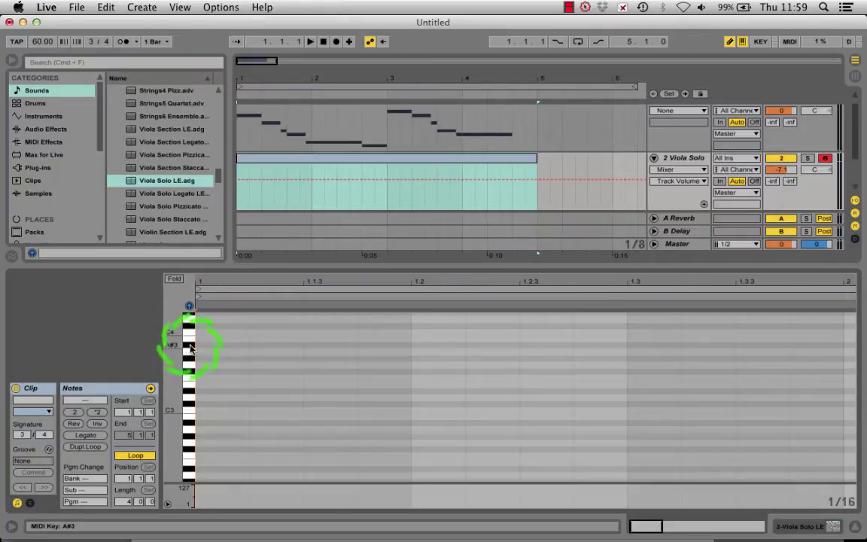
- Draw A#3 from the clip start to beat 1.3, then A#2 from 1.3 held to bar 2
click(206, 345)
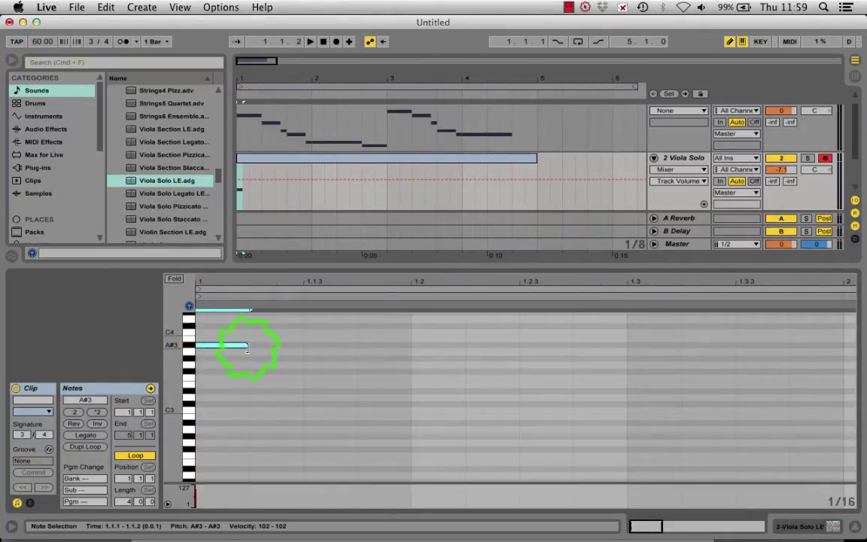
drag(248, 345, 600, 346)
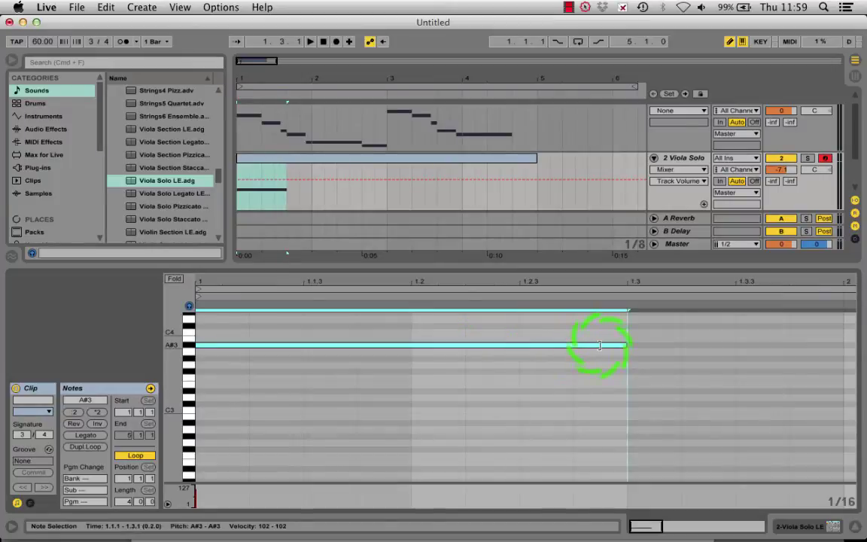
click(643, 421)
drag(680, 422, 842, 420)
drag(654, 284, 341, 281)
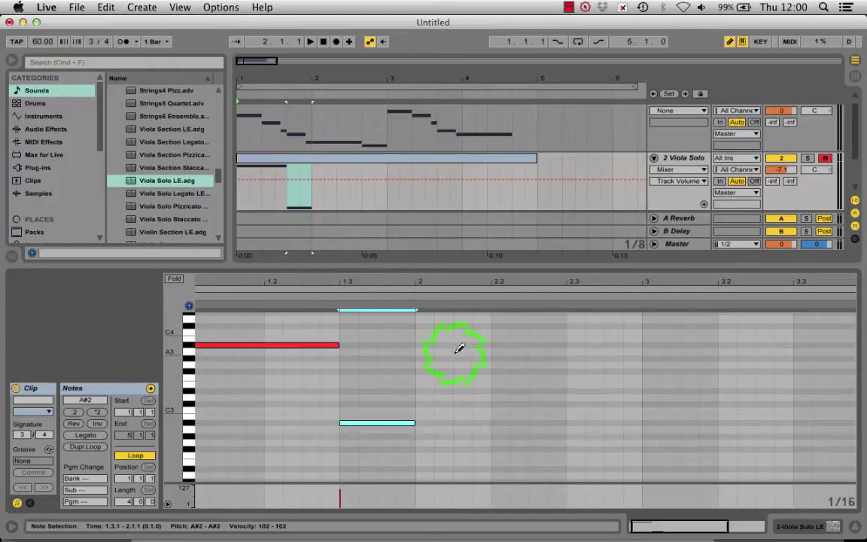
- Draw C3, D3, D#3, D3, D#3 across bar 2, holding the final D#3 until bar 3
click(431, 409)
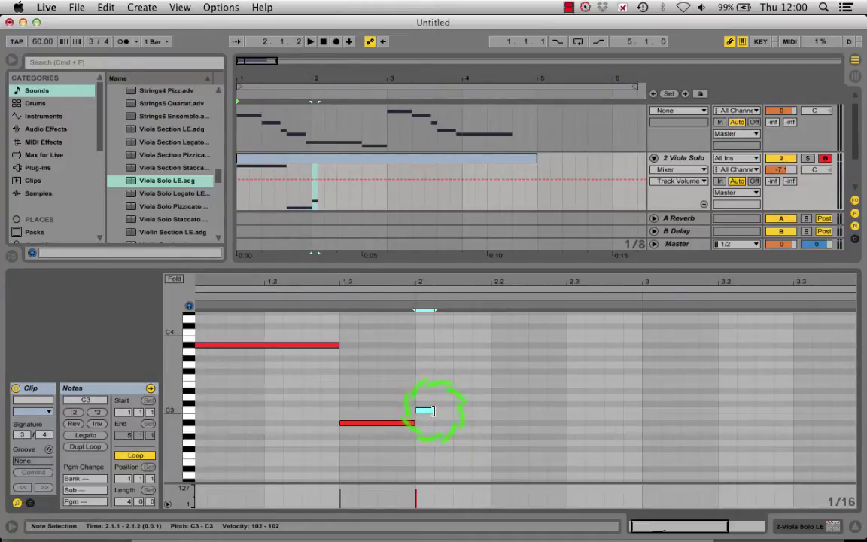
drag(434, 410, 476, 411)
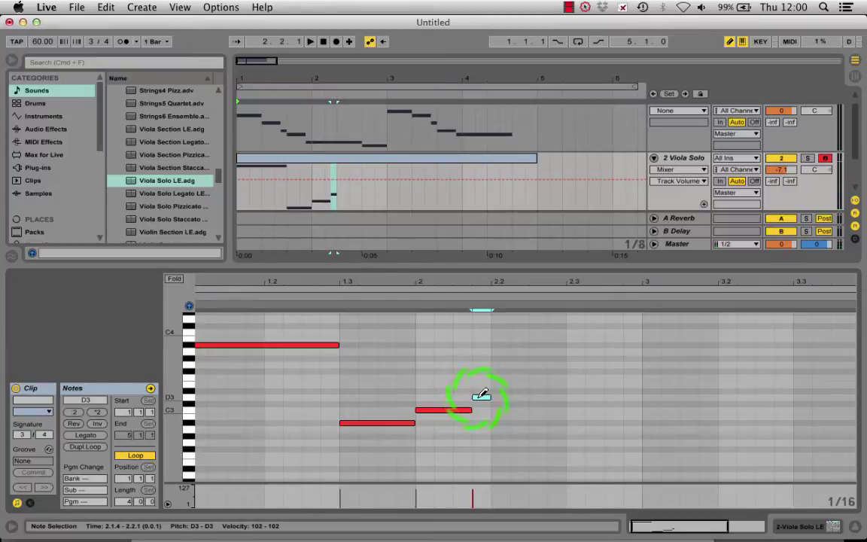
click(500, 385)
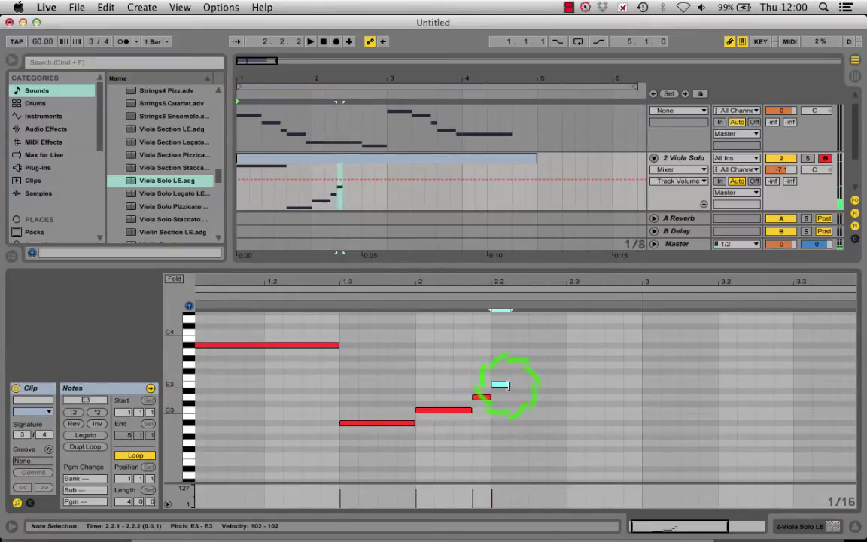
drag(506, 385, 546, 382)
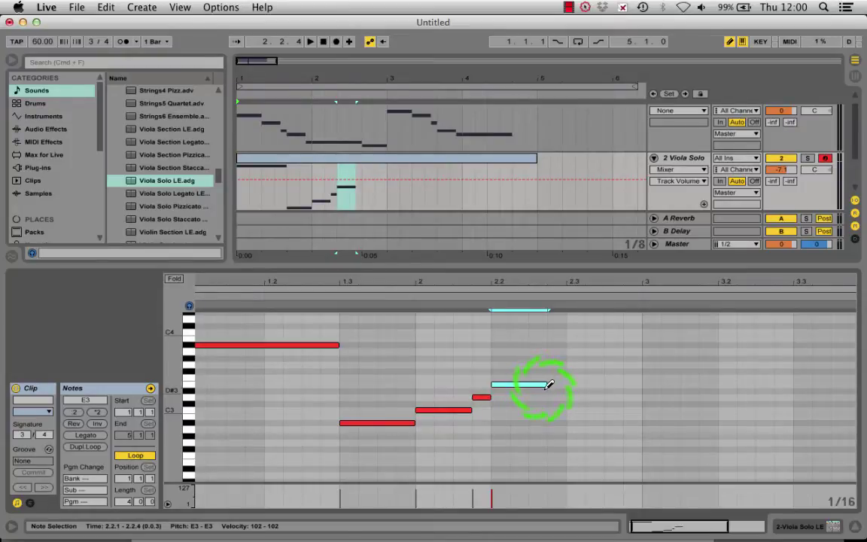
click(557, 397)
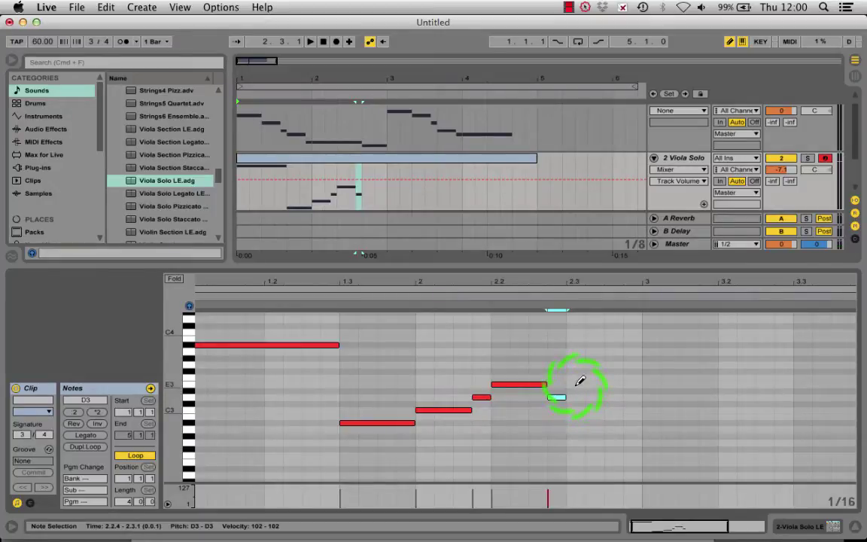
click(577, 384)
click(531, 385)
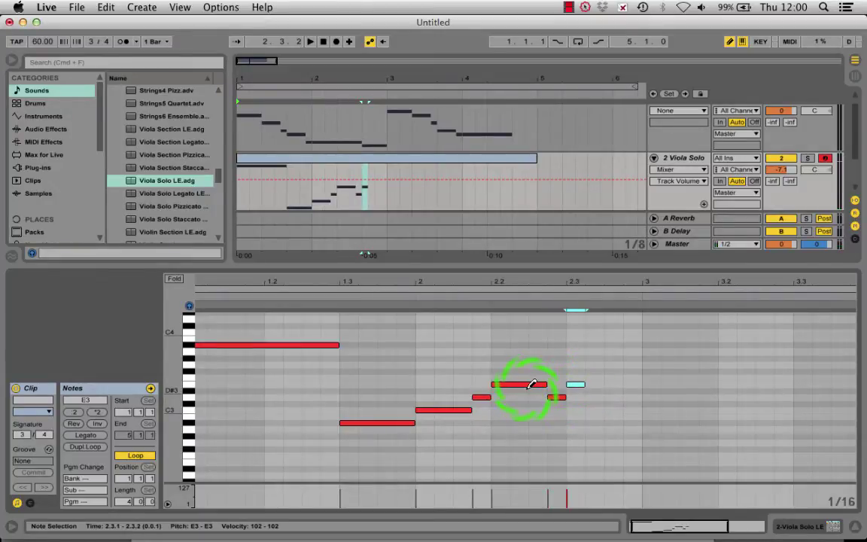
drag(583, 385, 640, 380)
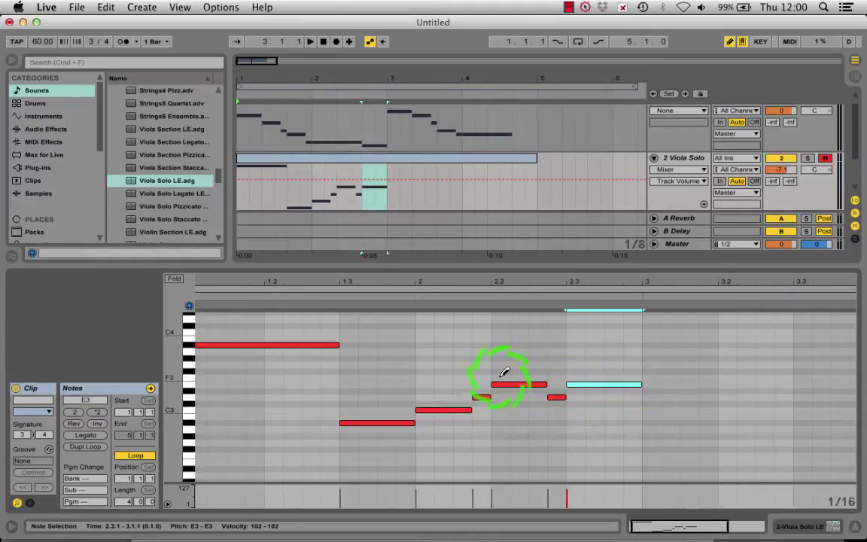
drag(476, 375, 615, 391)
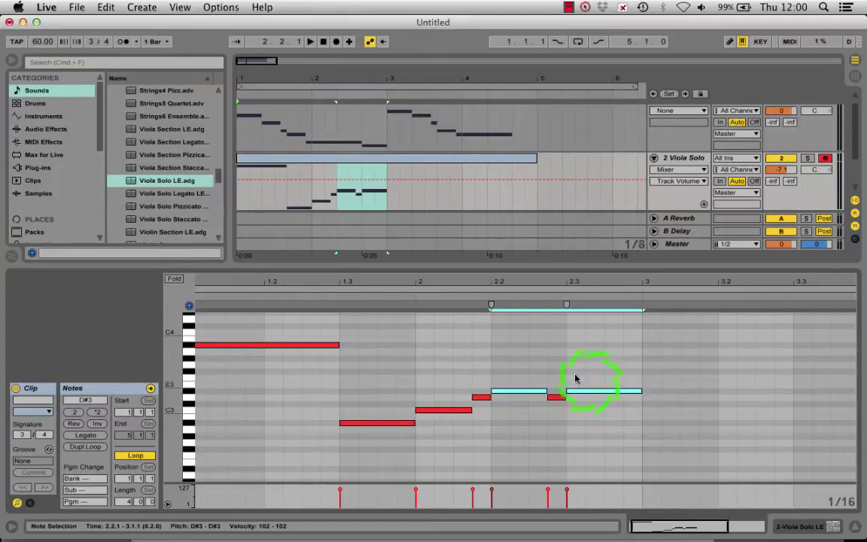
drag(522, 282, 455, 280)
- Play back the new bass line, then lower track 2's volume to -9.1 dB
key(space)
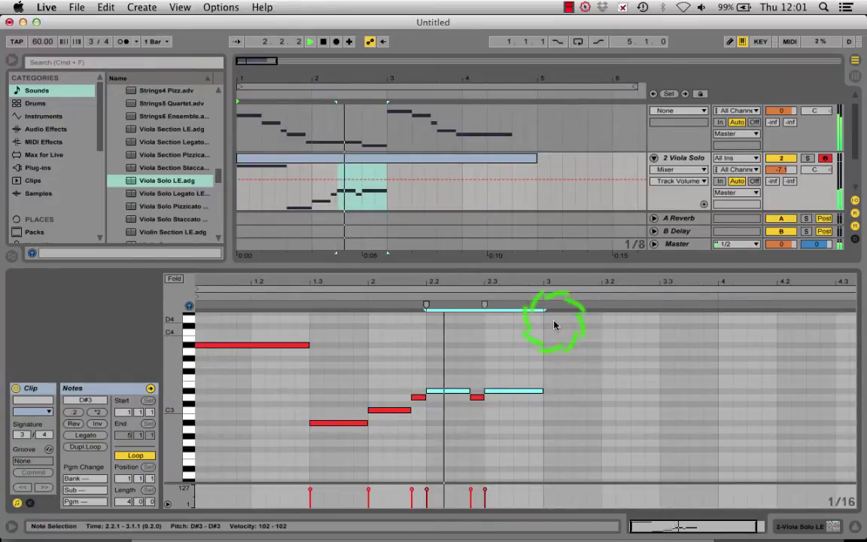
key(space)
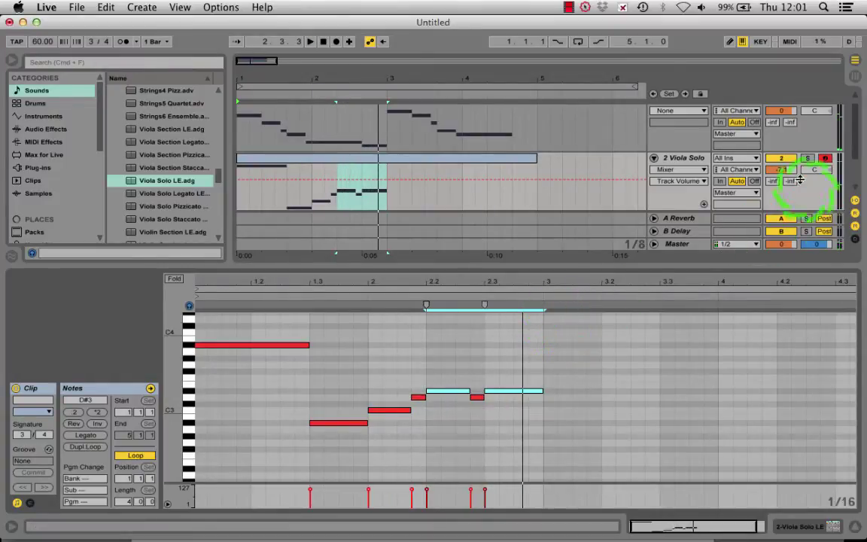
drag(800, 180, 783, 168)
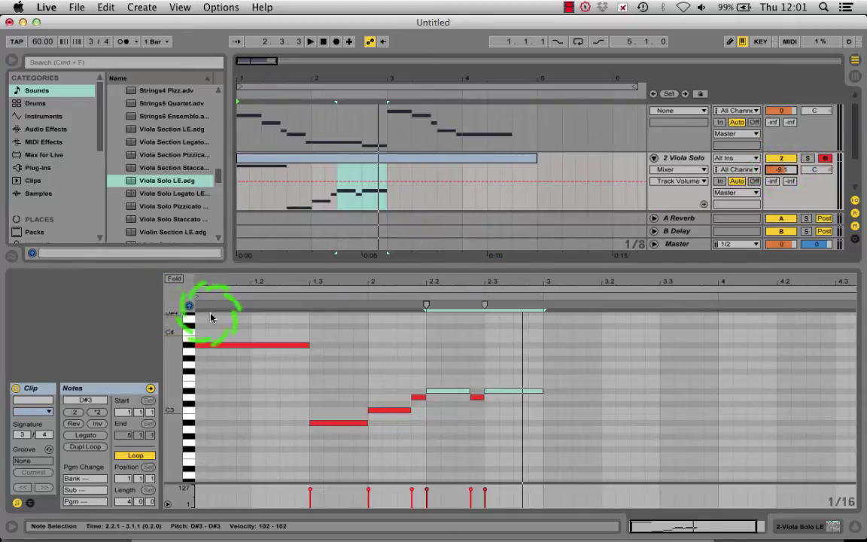
drag(211, 318, 533, 431)
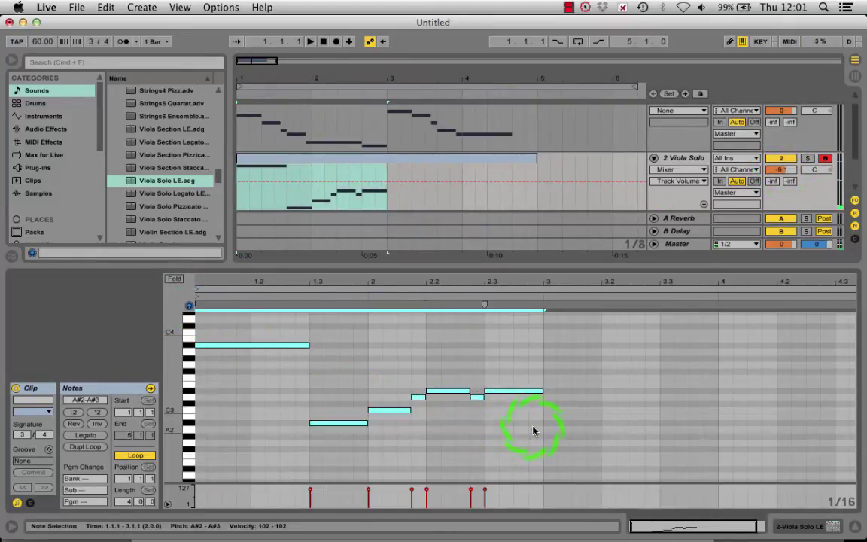
- Duplicate the phrase right after bar 3 and delete its A#2 note at beat 3.3
click(189, 305)
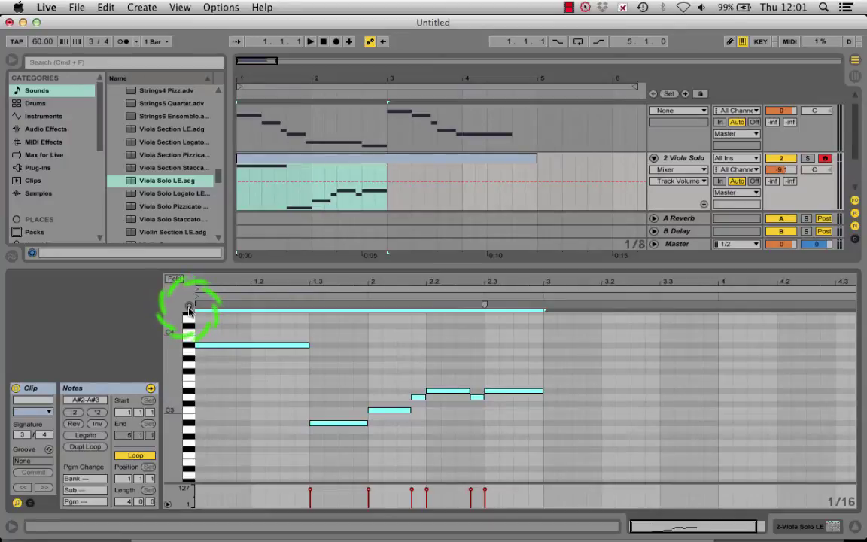
key(super+d)
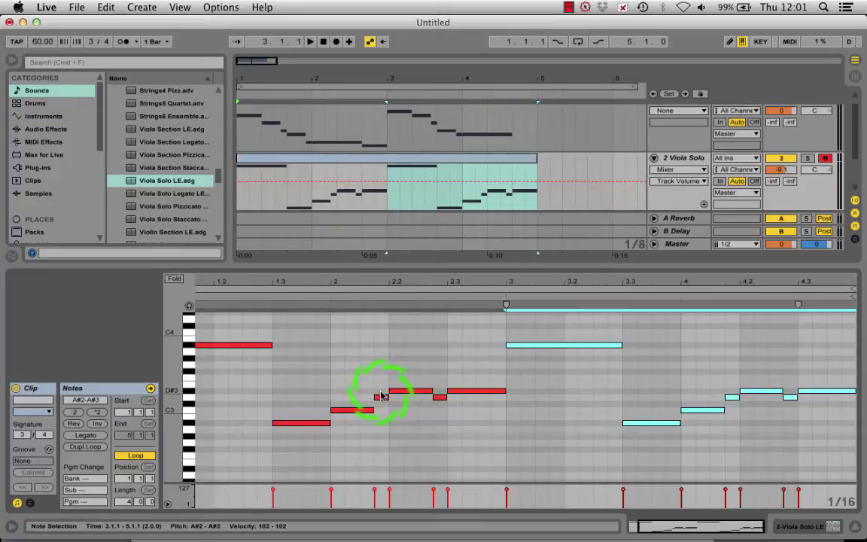
double_click(640, 398)
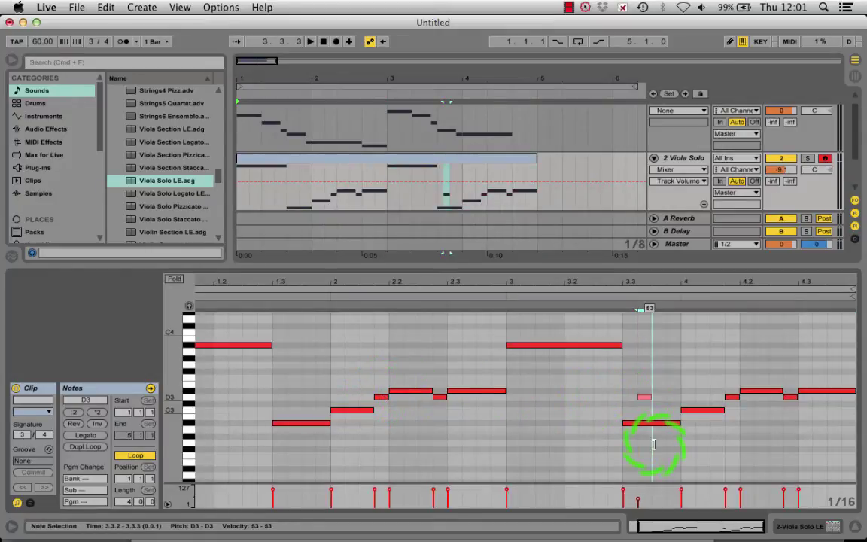
double_click(643, 398)
drag(644, 399, 651, 444)
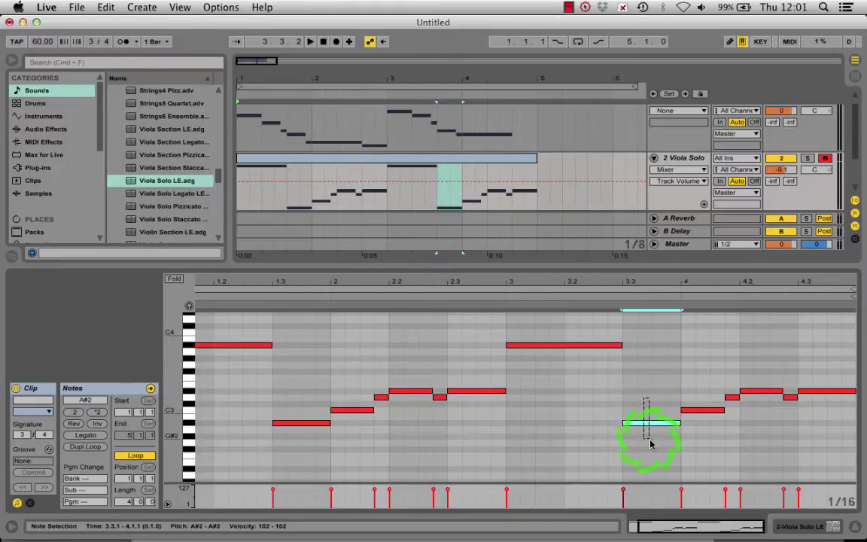
key(Delete)
- Lower the long bar-3 note from A#3 to D#3
click(589, 349)
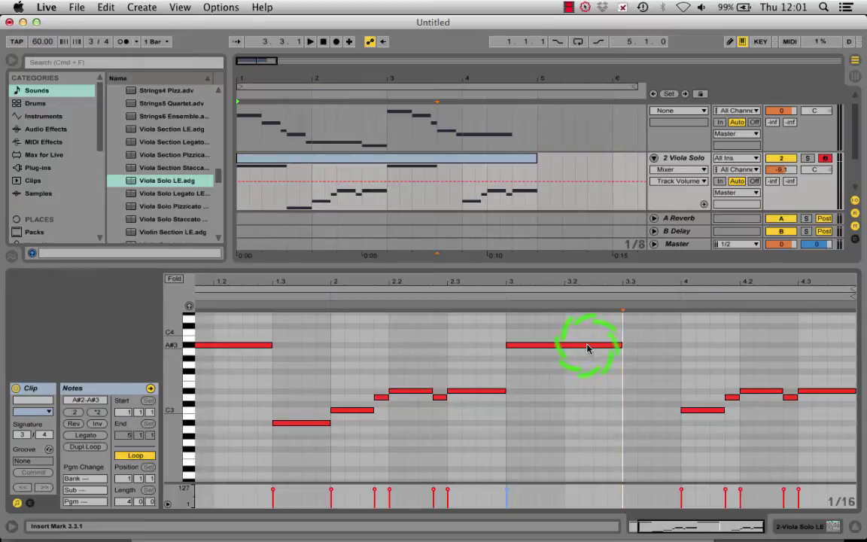
drag(588, 348, 678, 371)
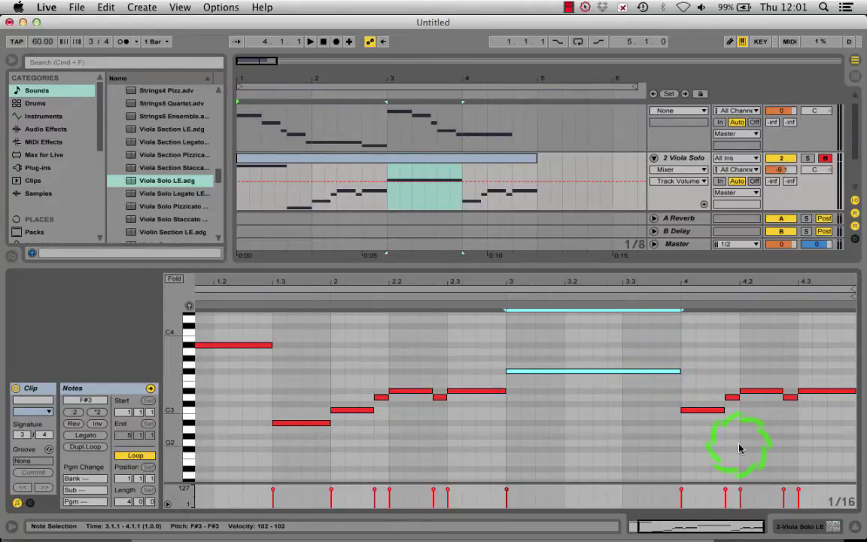
scroll(740, 445, down, 1)
scroll(731, 444, up, 3)
scroll(734, 445, down, 1)
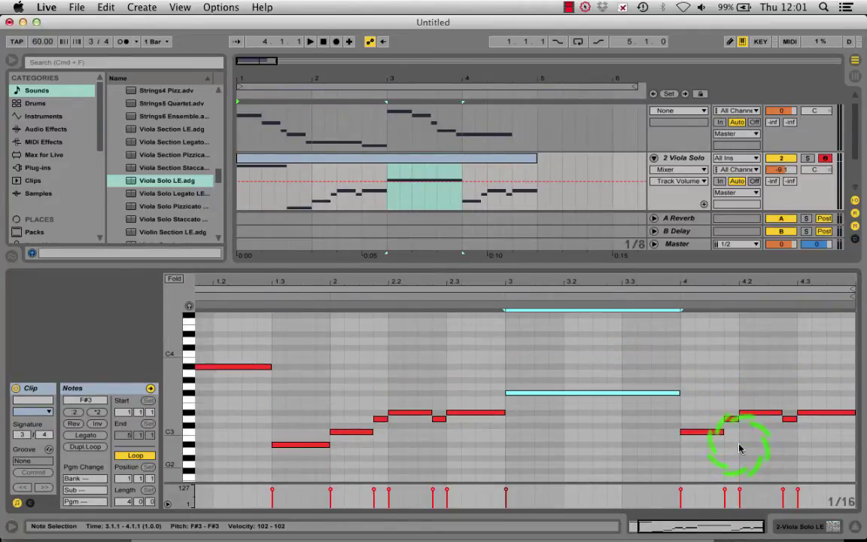
- Raise the bar-4 notes two semitones, then lift F3 to F#3 and the final note to G3
drag(705, 393, 811, 454)
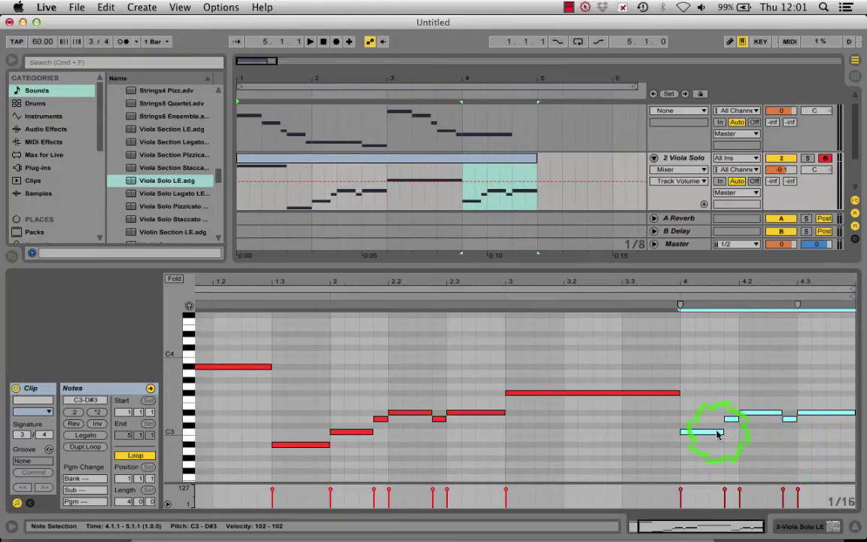
drag(715, 435, 718, 421)
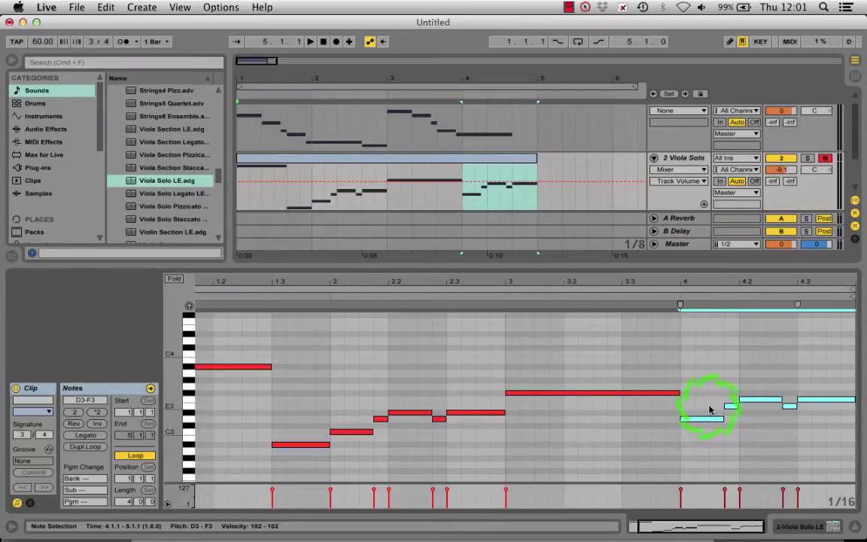
drag(710, 411, 792, 414)
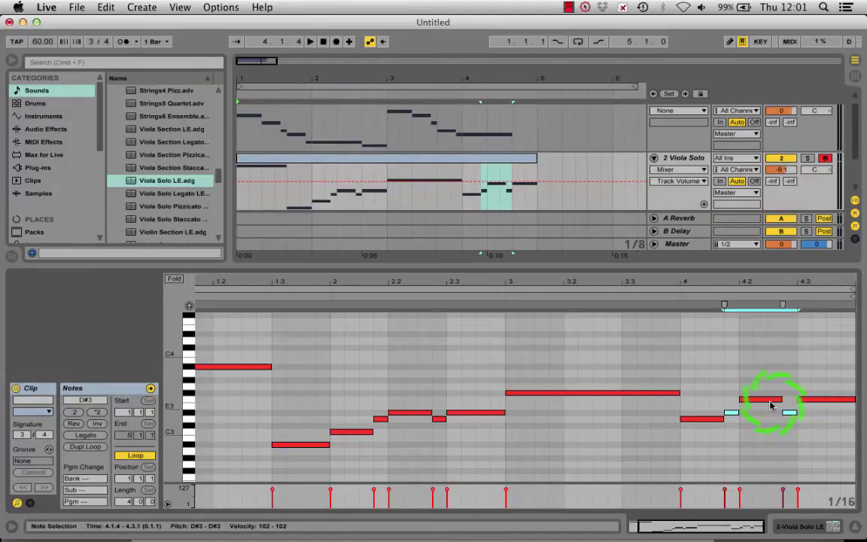
click(770, 401)
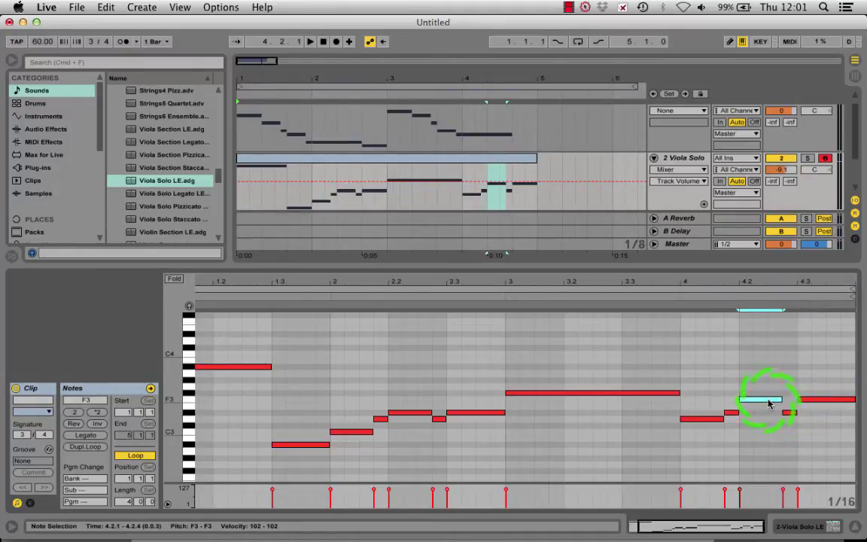
drag(770, 404, 771, 399)
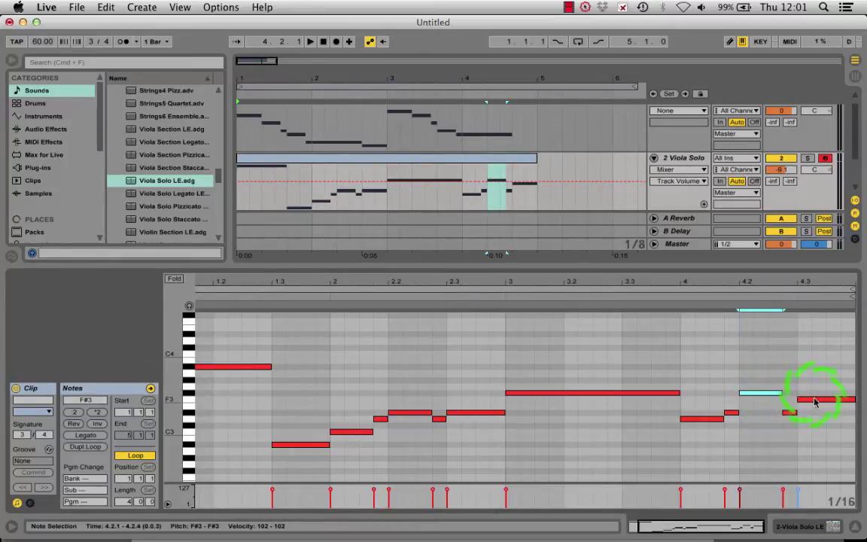
drag(814, 401, 820, 392)
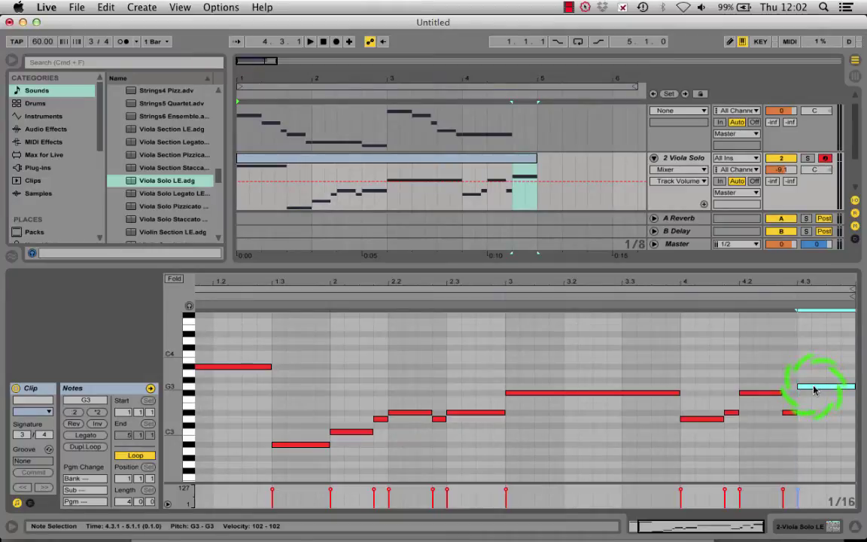
key(space)
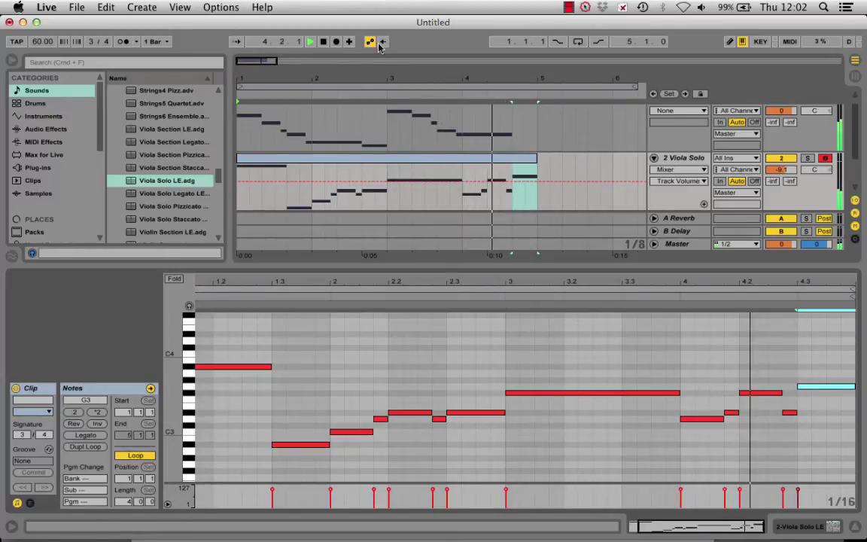
key(space)
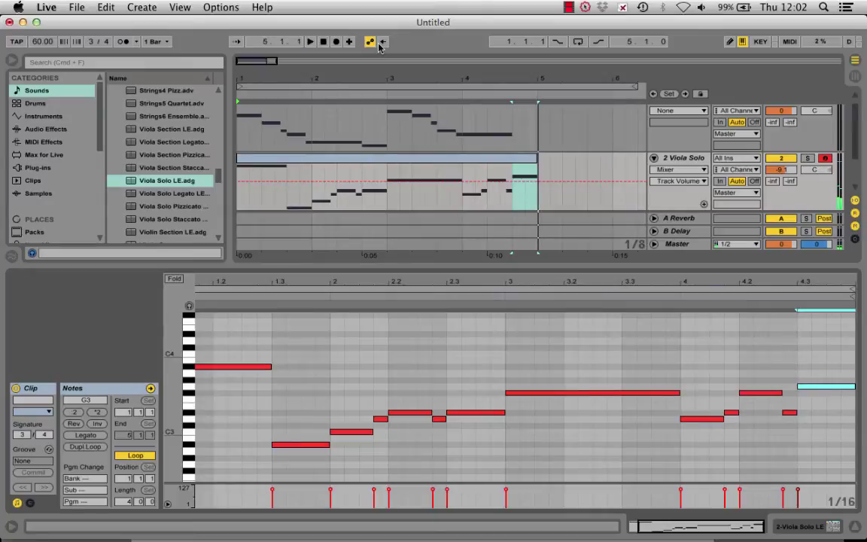
- Add a new MIDI track with an empty clip spanning bars 1 to 5
key(super+shift+t)
drag(556, 259, 556, 340)
click(519, 262)
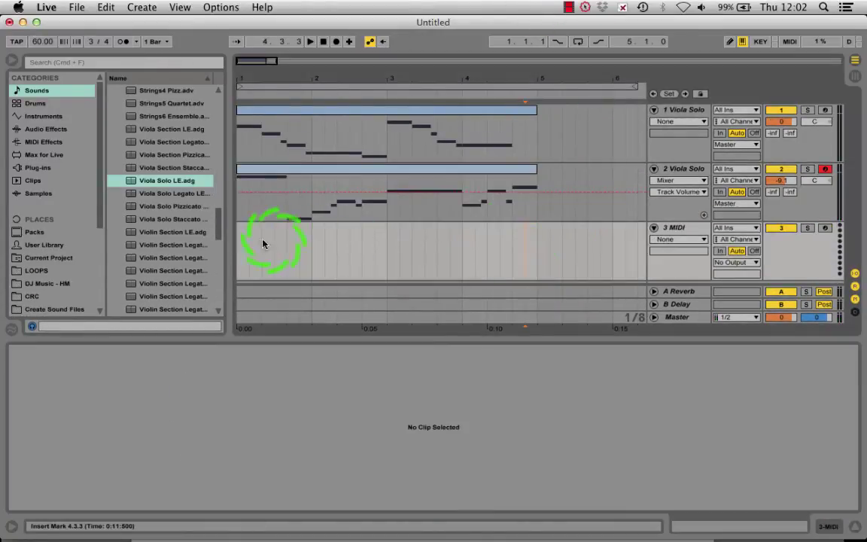
drag(245, 243, 540, 235)
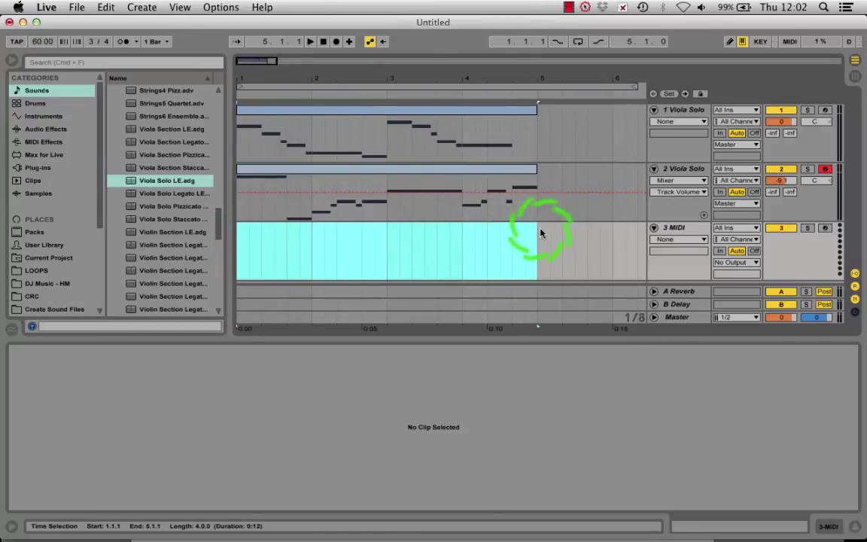
key(super+shift+m)
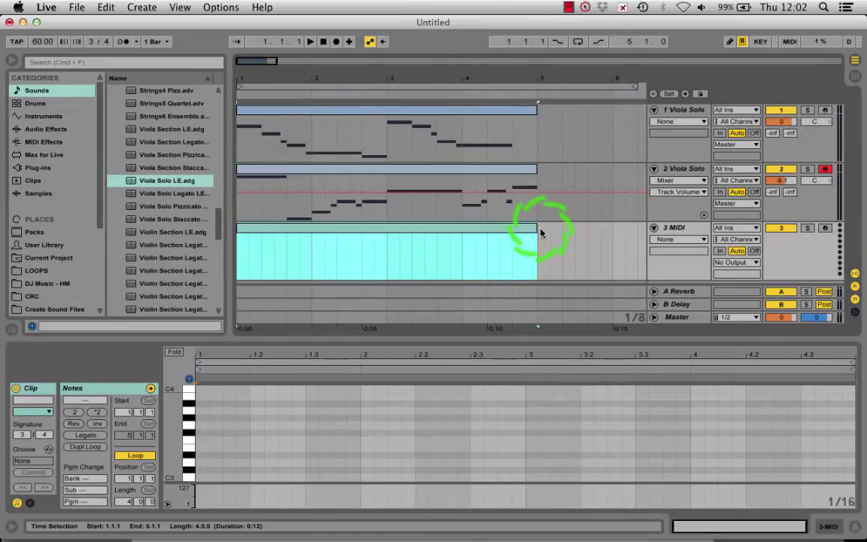
- Load the Cello Solo LE instrument onto track 3 and open its clip for editing
scroll(149, 166, up, 6)
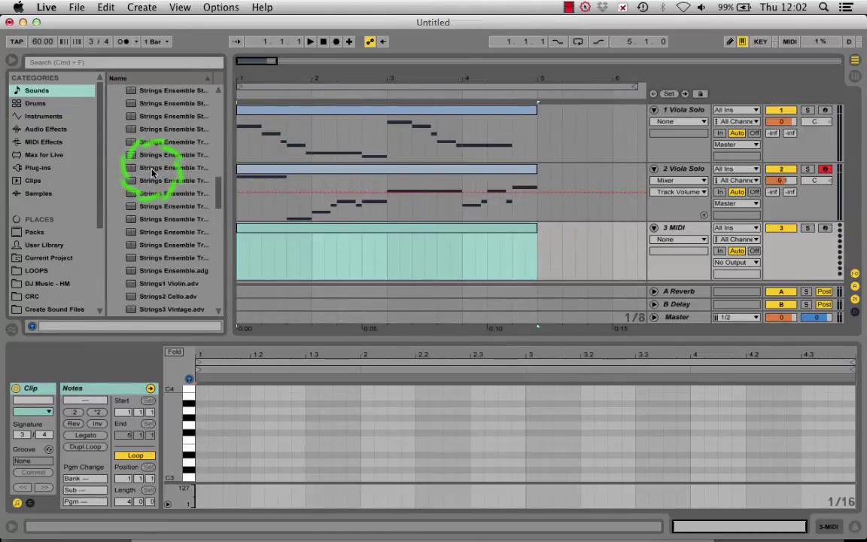
scroll(152, 172, up, 5)
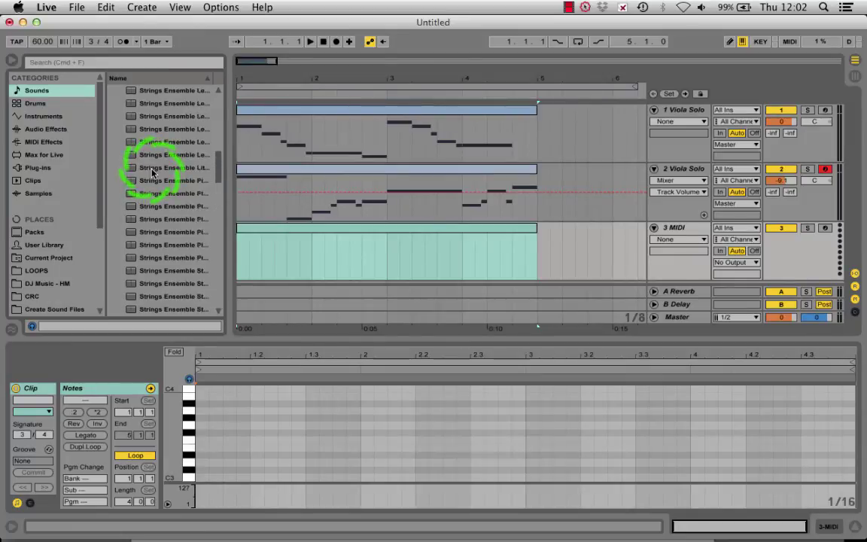
scroll(154, 171, up, 8)
scroll(158, 166, down, 3)
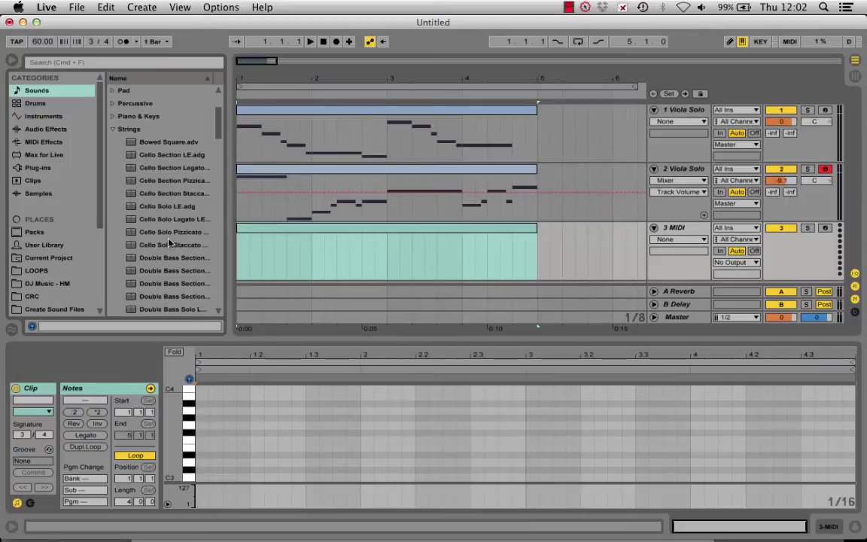
click(162, 207)
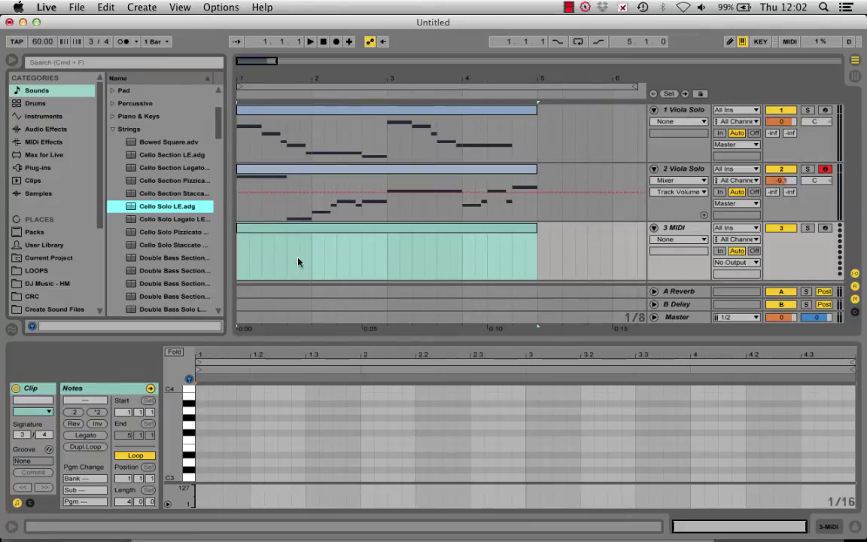
drag(298, 259, 298, 260)
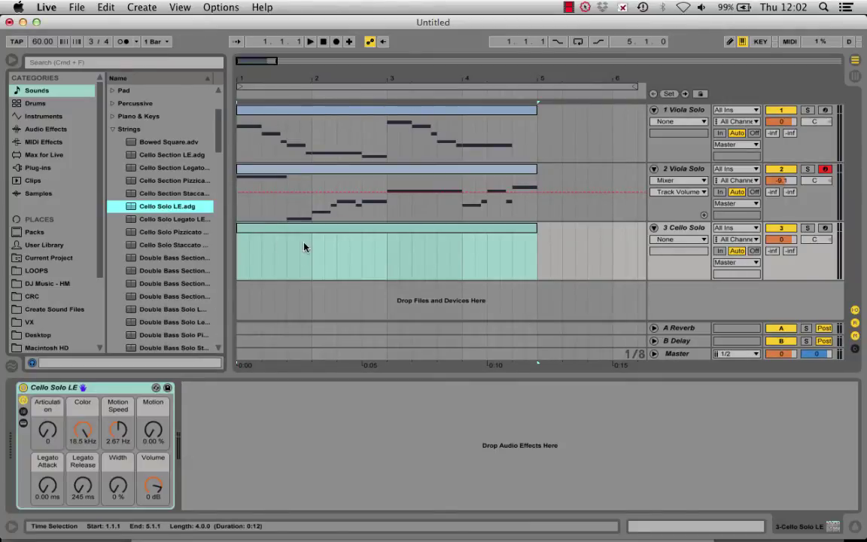
double_click(304, 236)
click(271, 431)
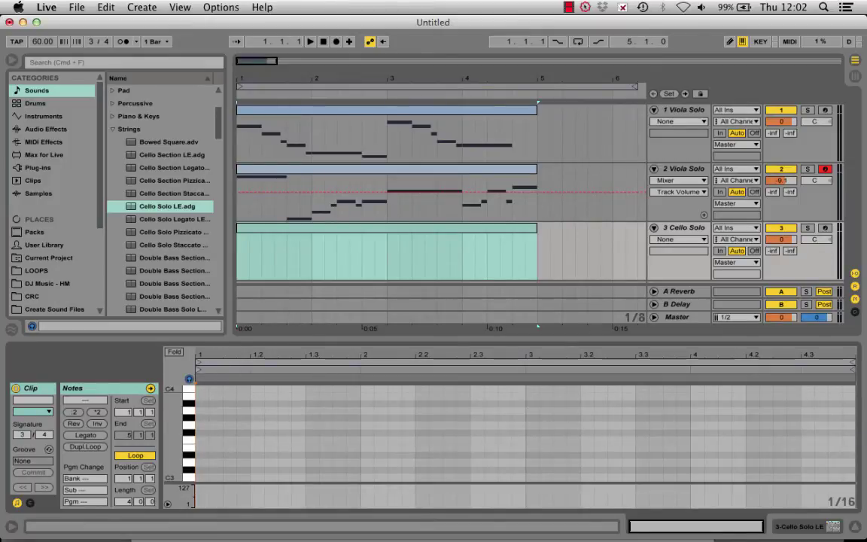
- Set the cello clip editor to a Fixed Grid of 1/16
key(plus)
key(plus)
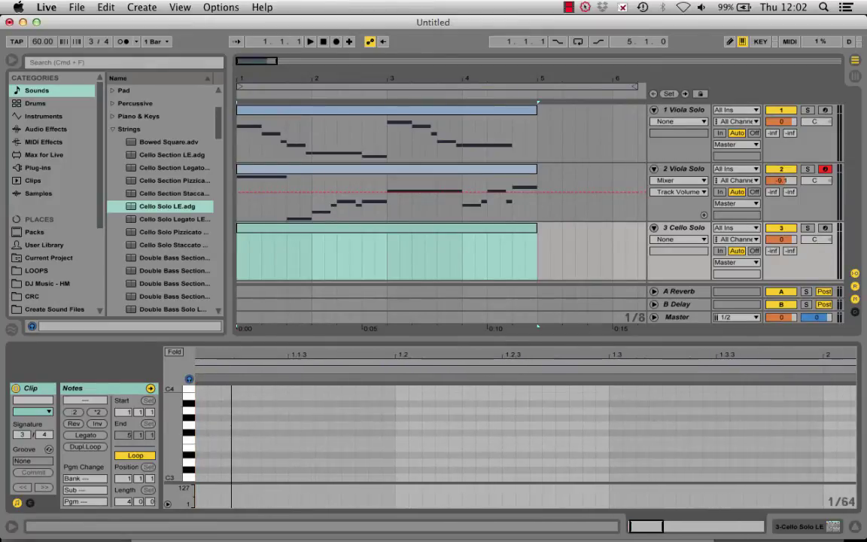
right_click(235, 412)
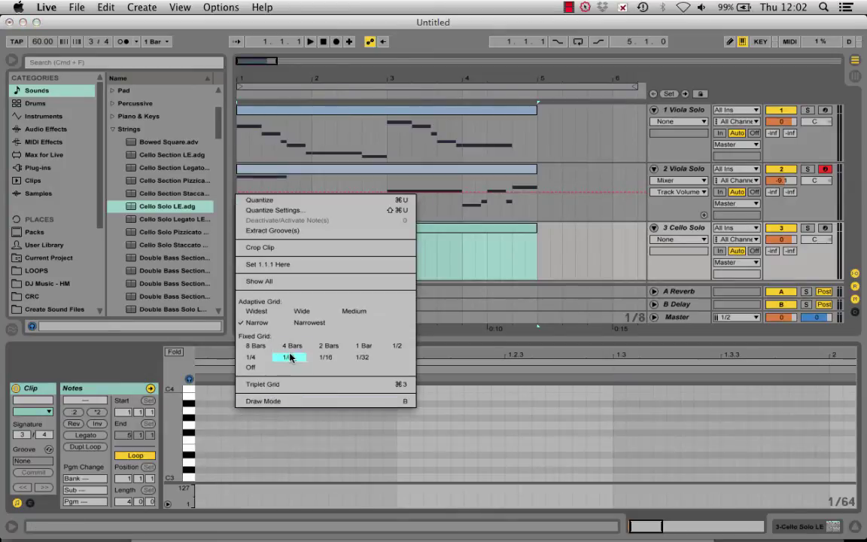
click(325, 357)
drag(239, 352, 244, 343)
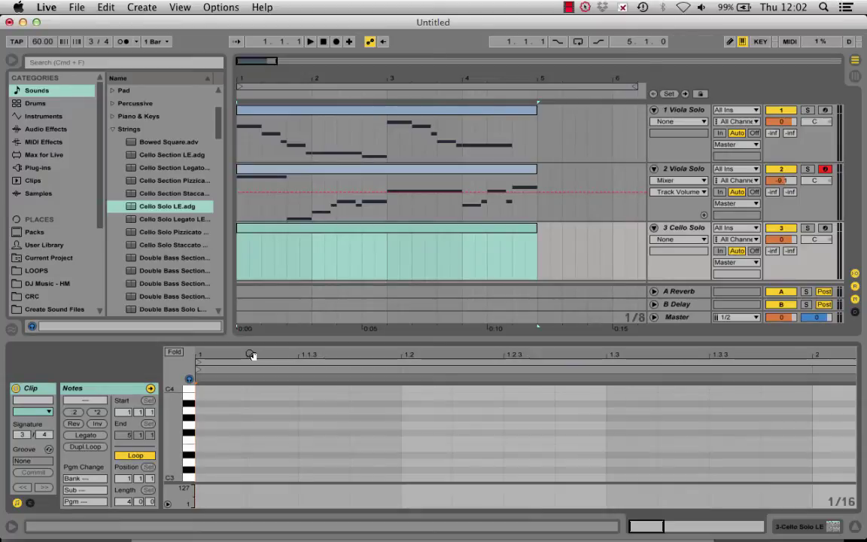
- Add a one-beat G2 note at the start of bar 1
mouse_move(194, 437)
mouse_down()
mouse_move(188, 461)
mouse_move(170, 457)
mouse_move(186, 468)
mouse_move(190, 408)
mouse_move(400, 414)
mouse_up()
double_click(202, 410)
click(367, 448)
drag(412, 360, 418, 246)
- Draw G3 at 1.2–1.3 and G2 from 1.3 to bar 2, then set all three notes' velocity to 89
scroll(360, 348, up, 10)
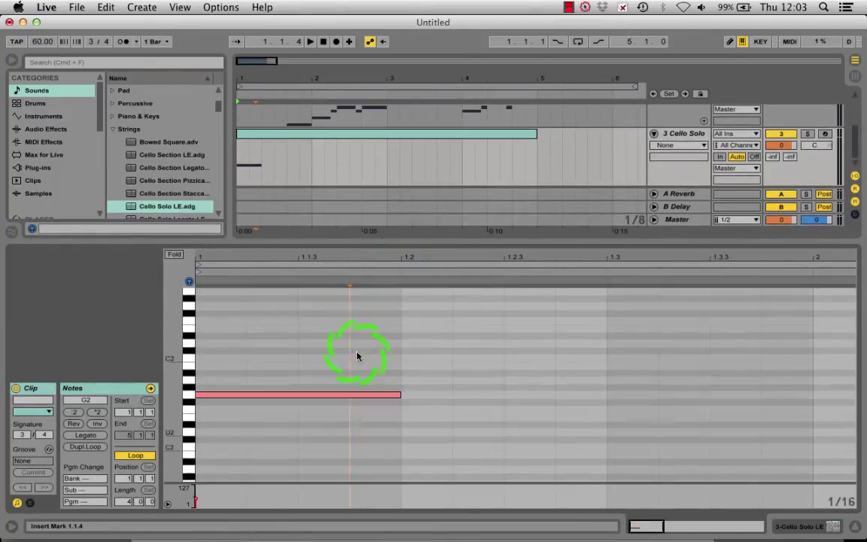
scroll(358, 356, down, 6)
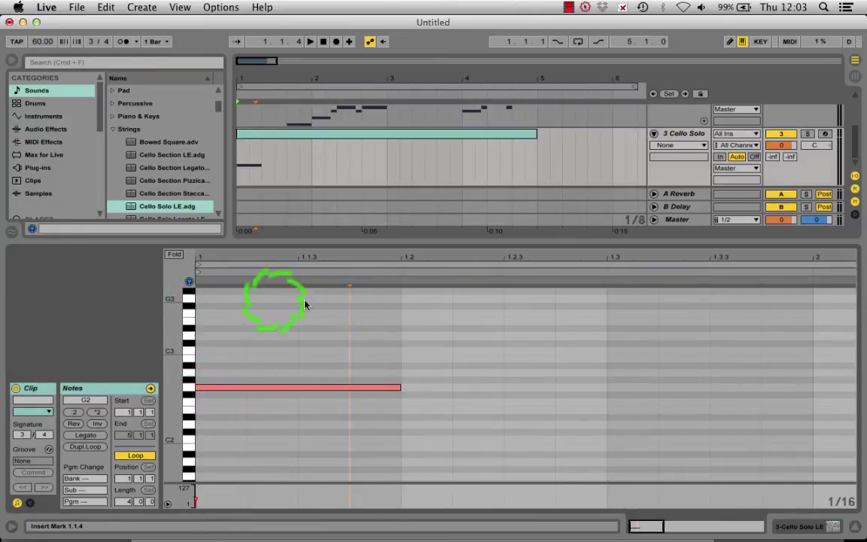
click(416, 304)
click(417, 299)
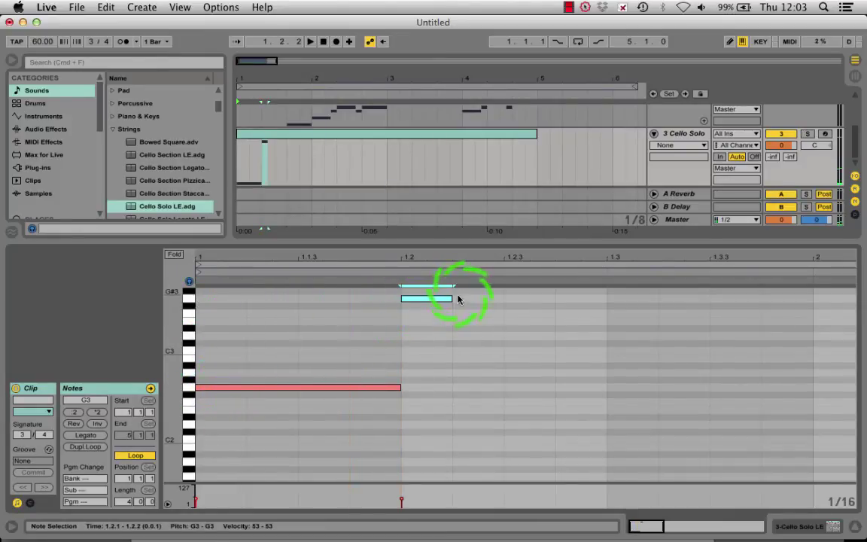
drag(447, 298, 607, 299)
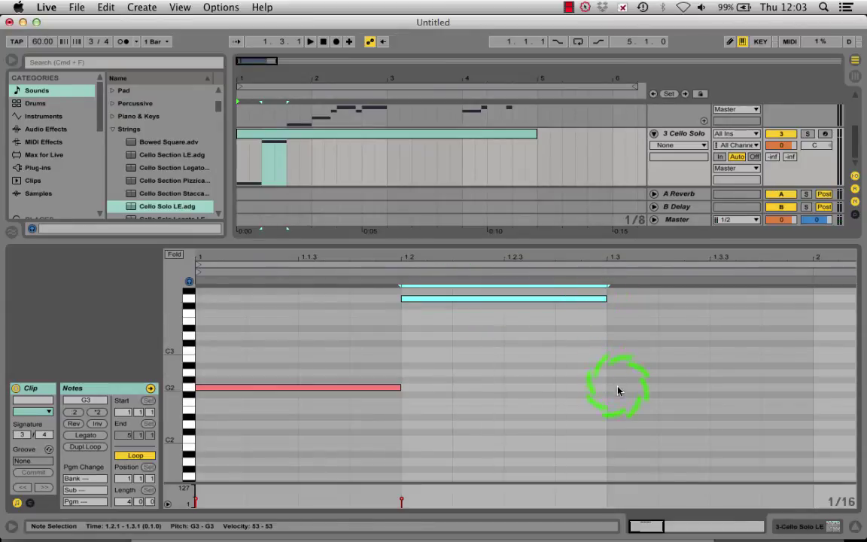
click(618, 391)
drag(657, 387, 797, 387)
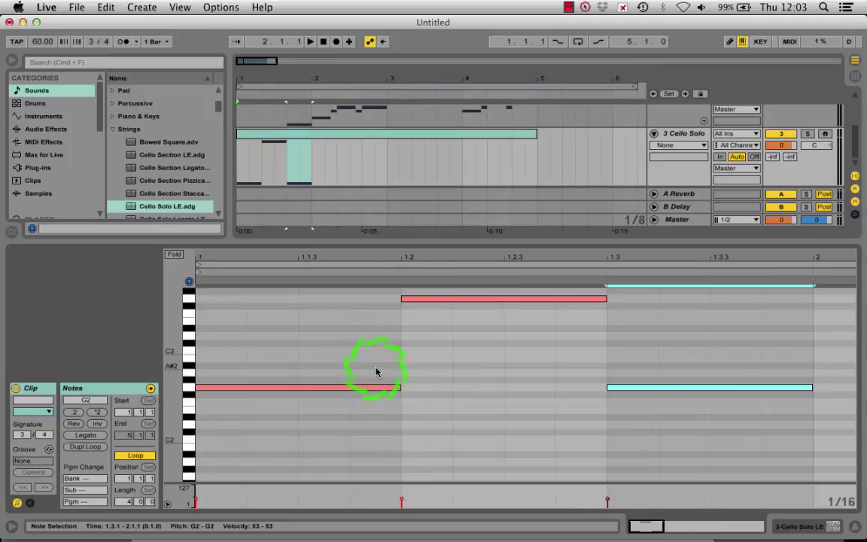
drag(291, 296, 701, 397)
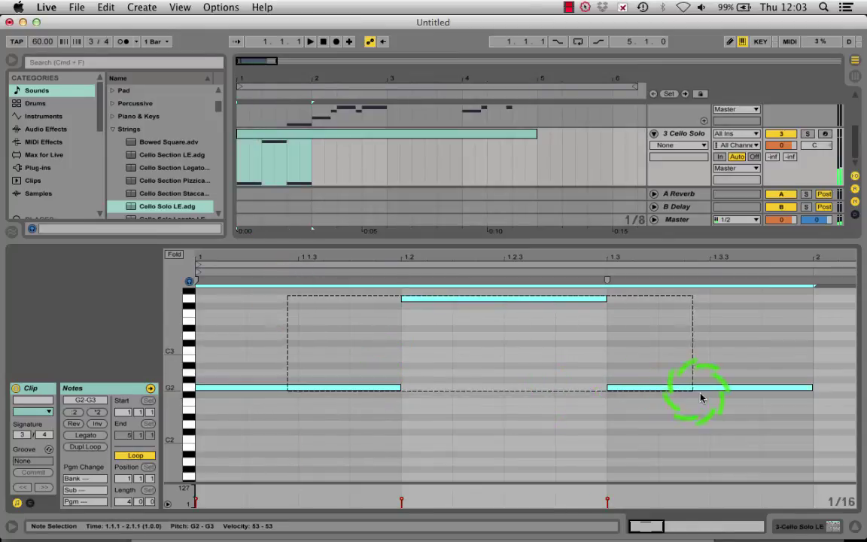
drag(195, 502, 194, 493)
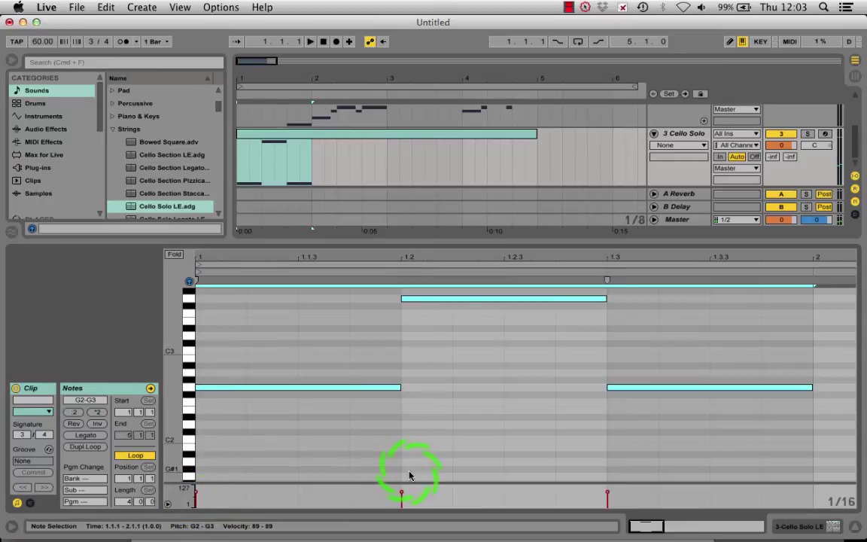
- Duplicate bar 1's three cello notes to repeat through bar 4
scroll(409, 475, up, 1)
drag(273, 265, 255, 252)
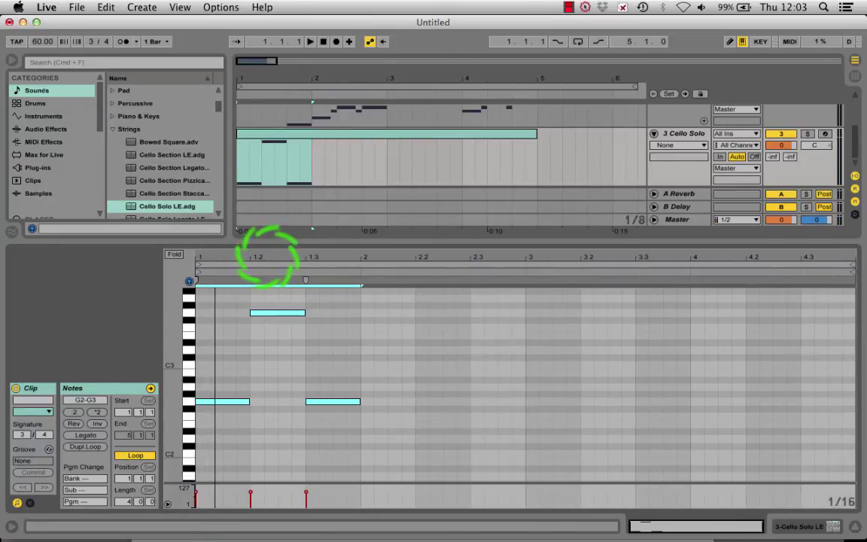
click(207, 295)
drag(199, 286, 340, 419)
key(super+d)
key(super+d)
key(super+d)
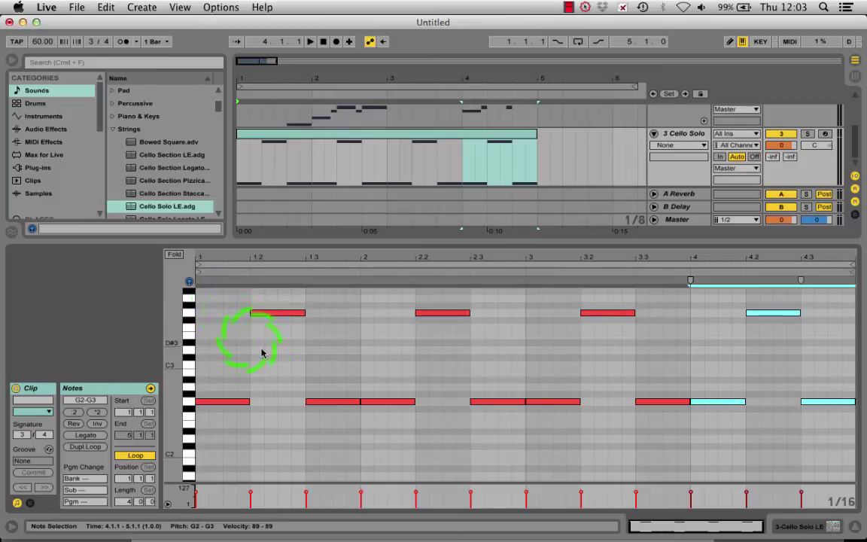
- Shorten bar 1's last G2 to end at 1.3.4 and add a sixteenth G2 pickup
click(353, 400)
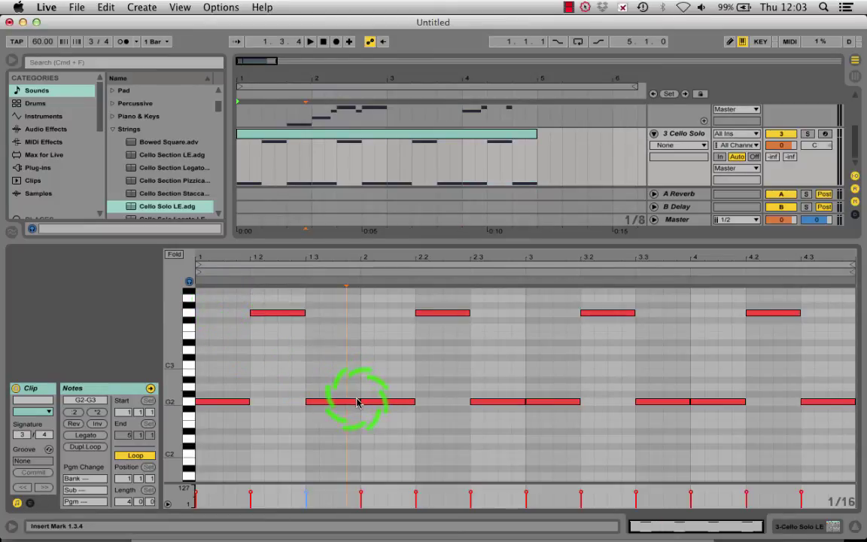
click(362, 401)
drag(358, 401, 349, 404)
double_click(352, 403)
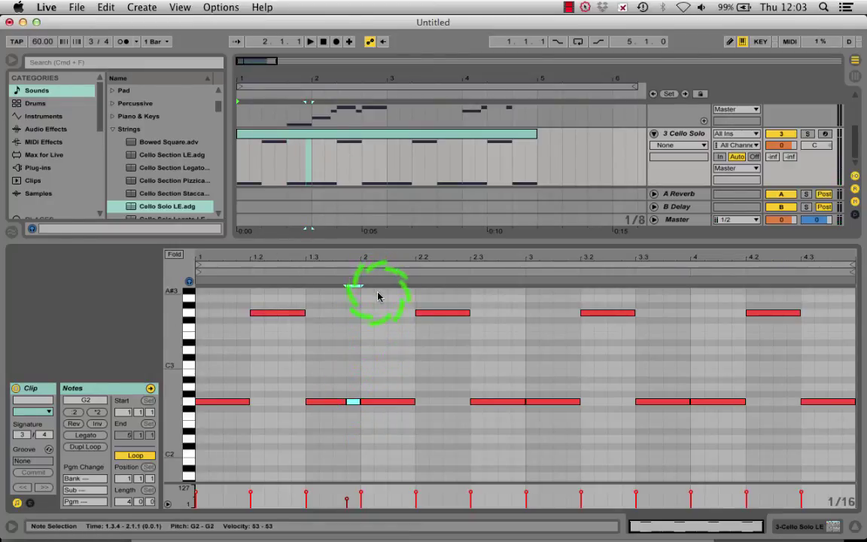
drag(378, 293, 444, 407)
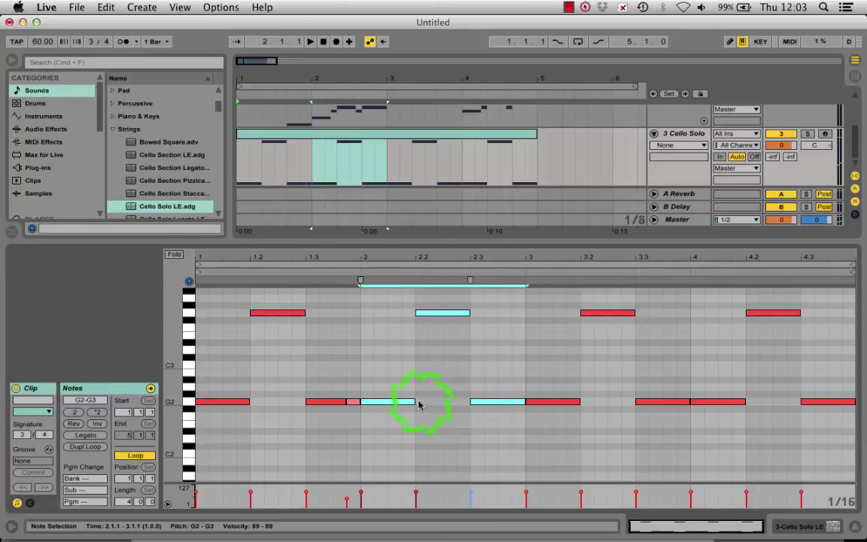
- Raise bars 2 and 3 to A2/A3, ending bar 3 with a shortened note plus a sixteenth pickup
key(Up)
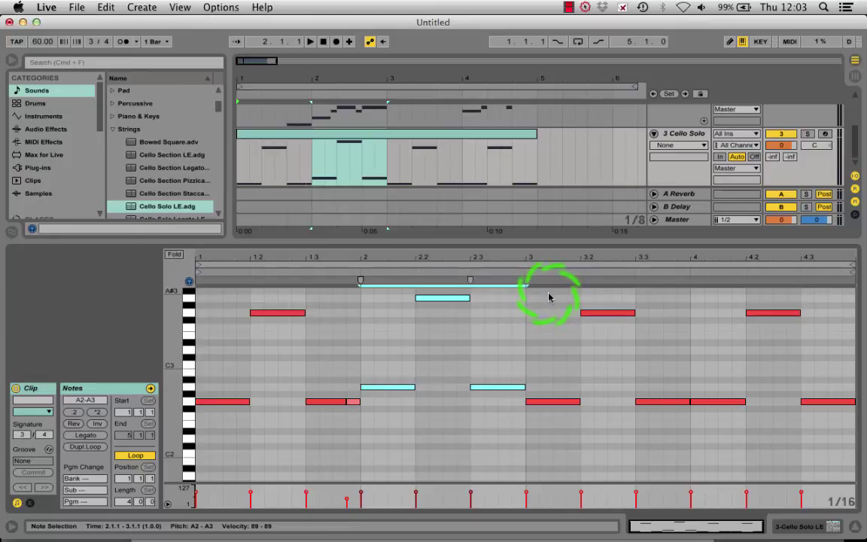
drag(548, 297, 652, 409)
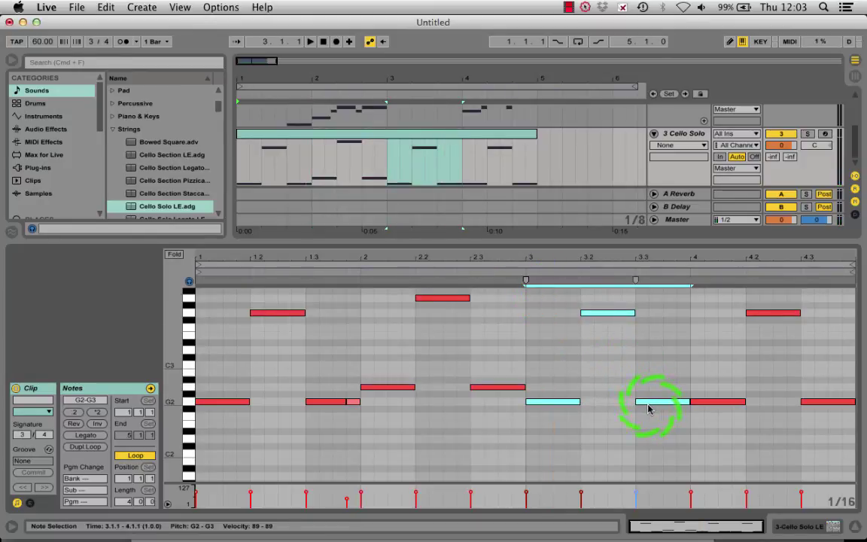
drag(567, 404, 574, 389)
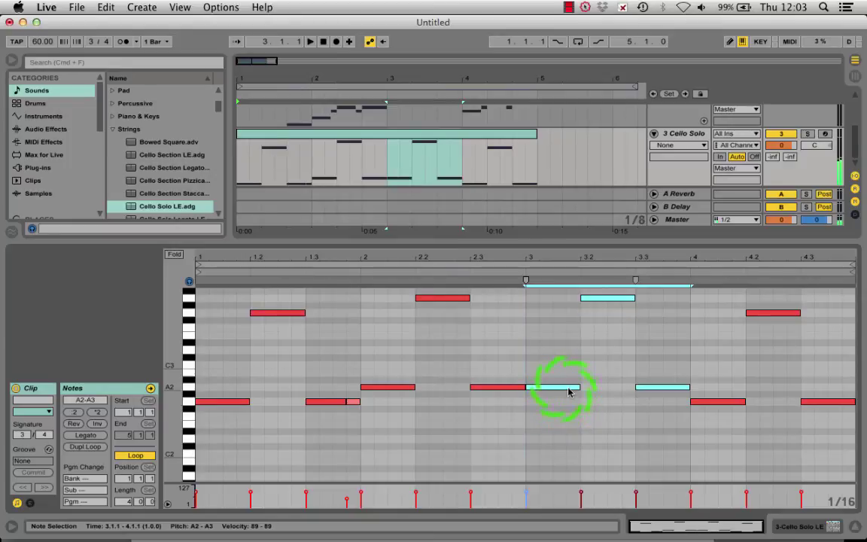
click(687, 390)
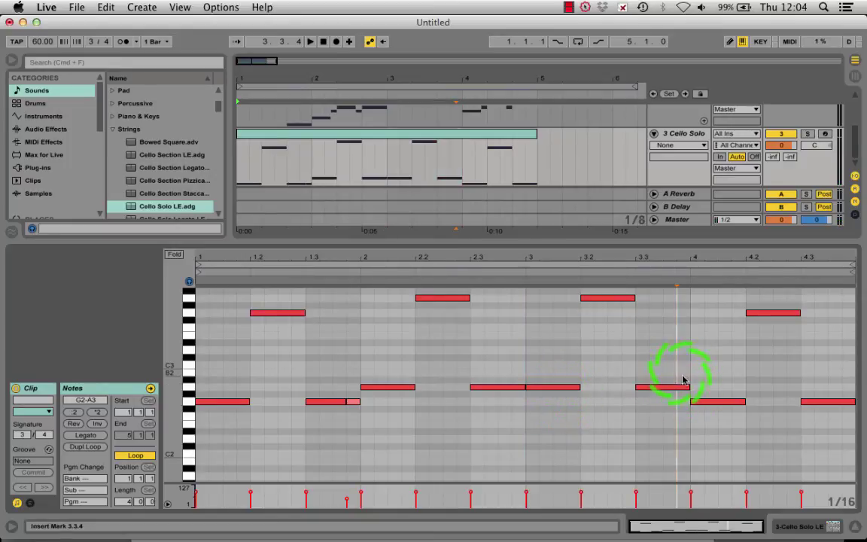
drag(685, 384, 662, 387)
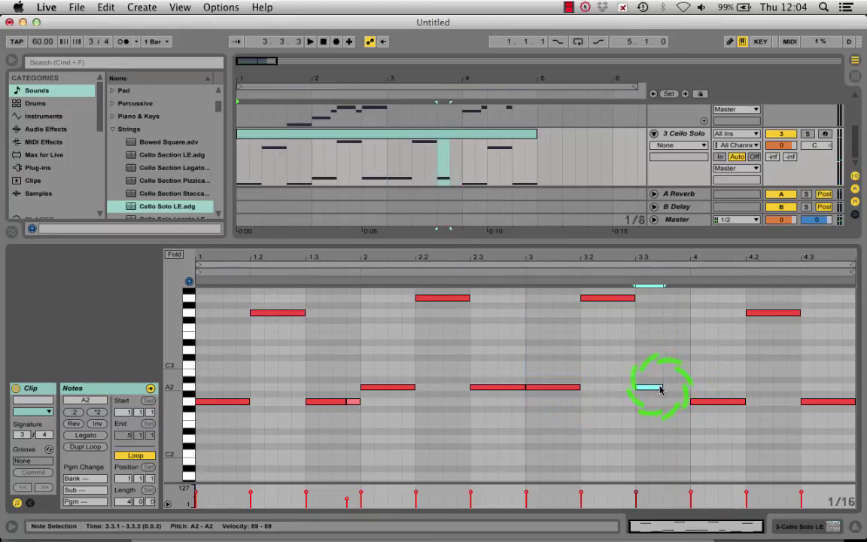
key(super+d)
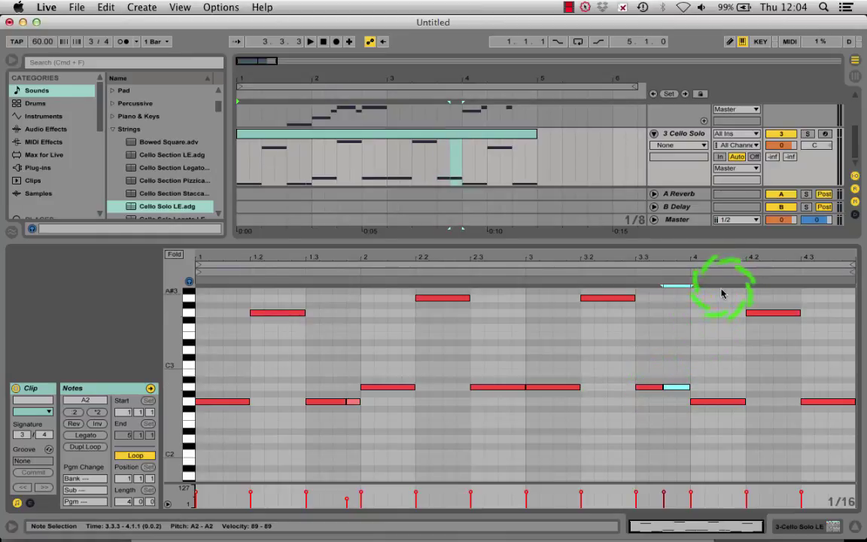
- Raise bar 4 to A#2/A#3 and end it with a short A#2 pickup
drag(722, 295, 832, 416)
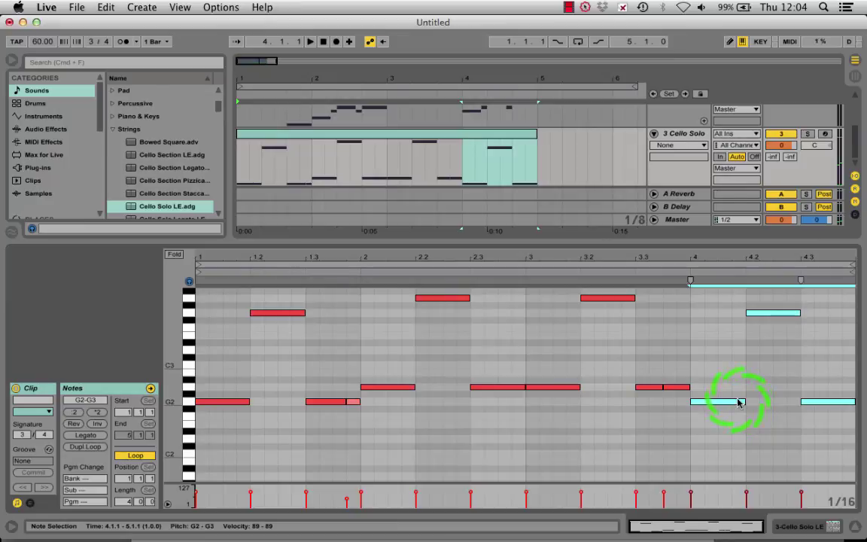
drag(738, 402, 738, 387)
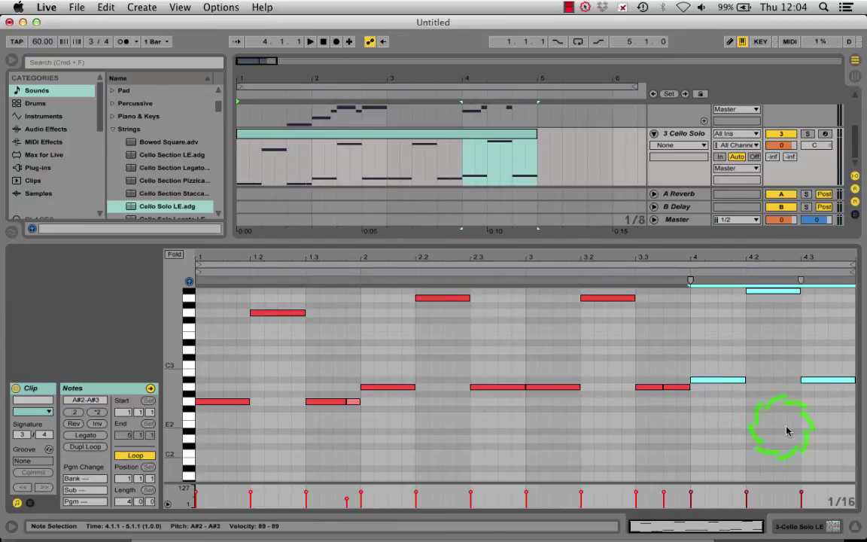
drag(854, 380, 842, 380)
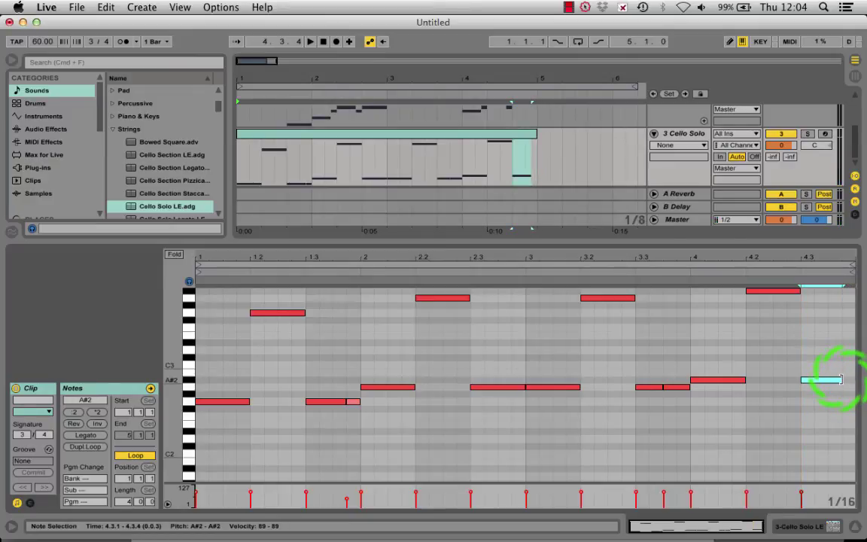
click(849, 380)
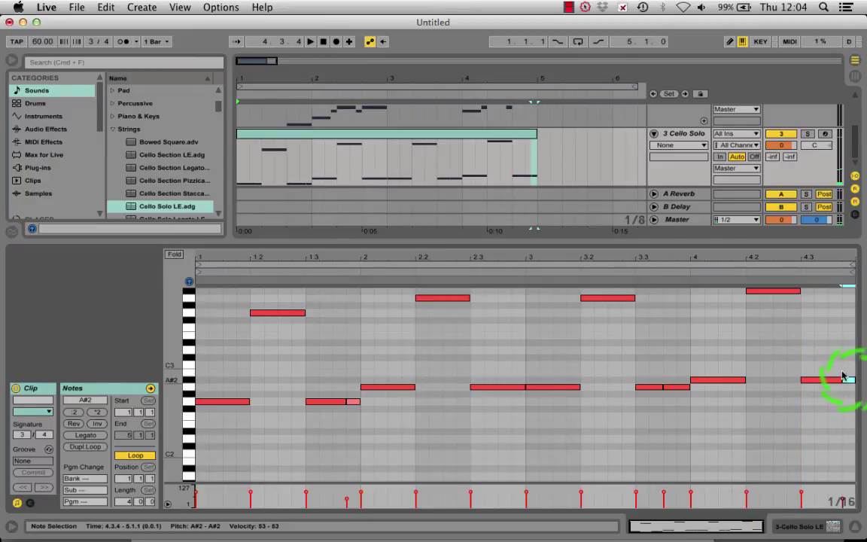
- Enlarge the arrangement to show all three tracks and return playback to 1.1.1
drag(607, 232, 592, 353)
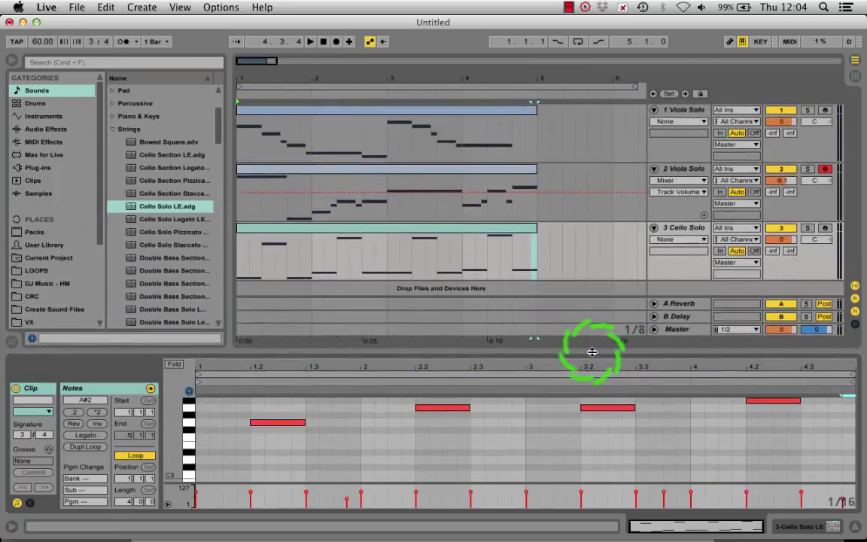
click(324, 42)
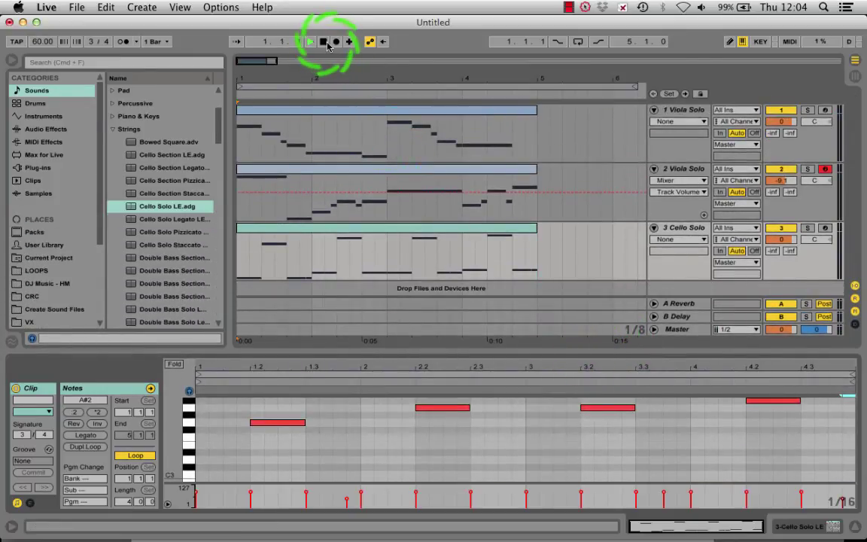